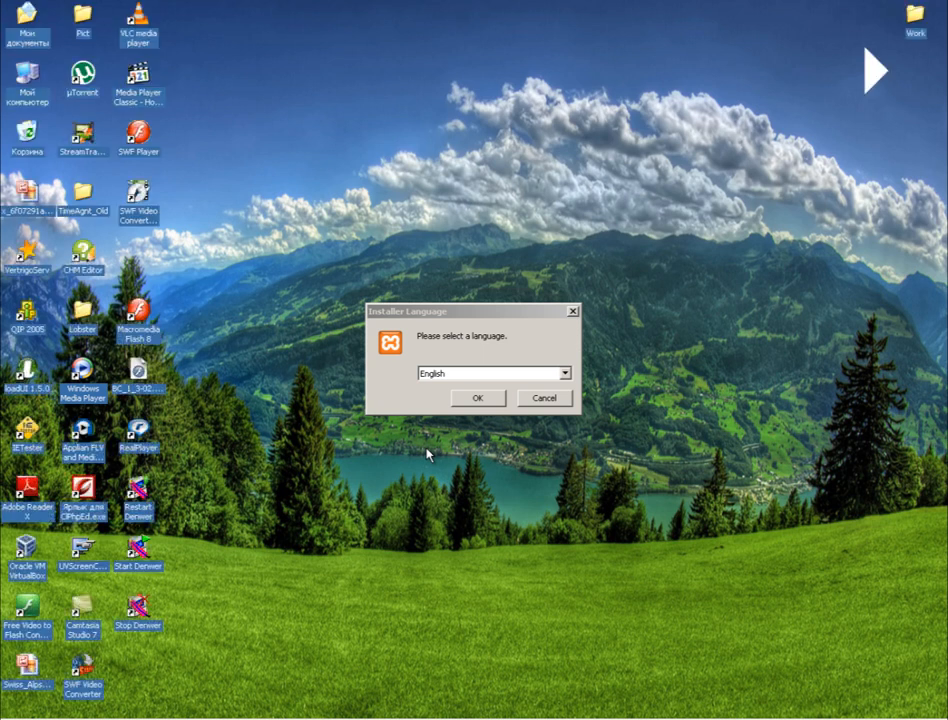
# Step: Accept English as the installer language and keep c:\xampp as the install location
pyautogui.click(427, 403)
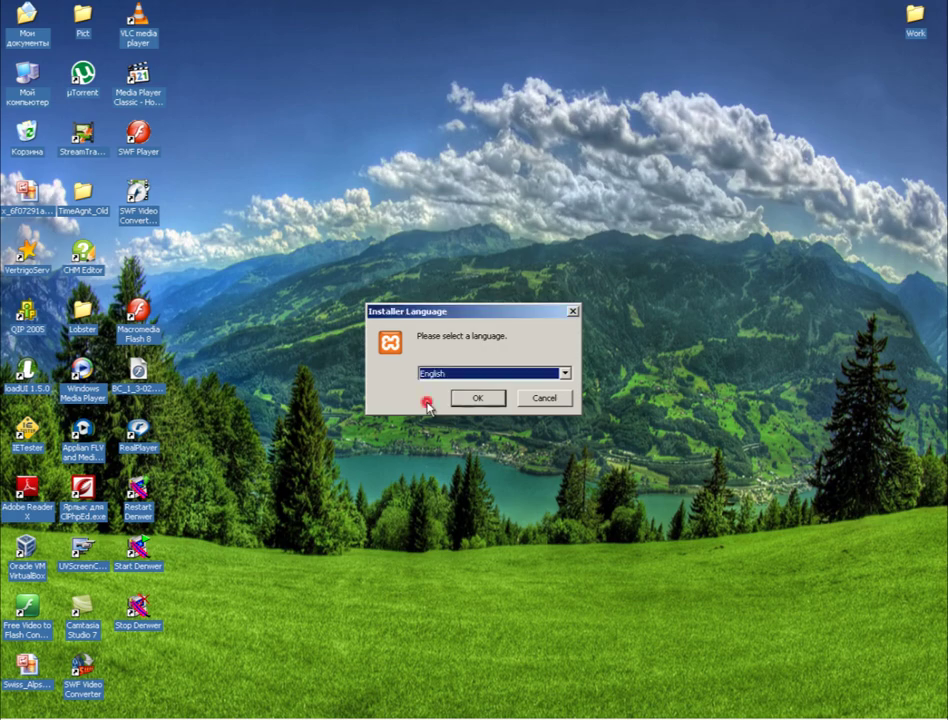
pyautogui.click(477, 398)
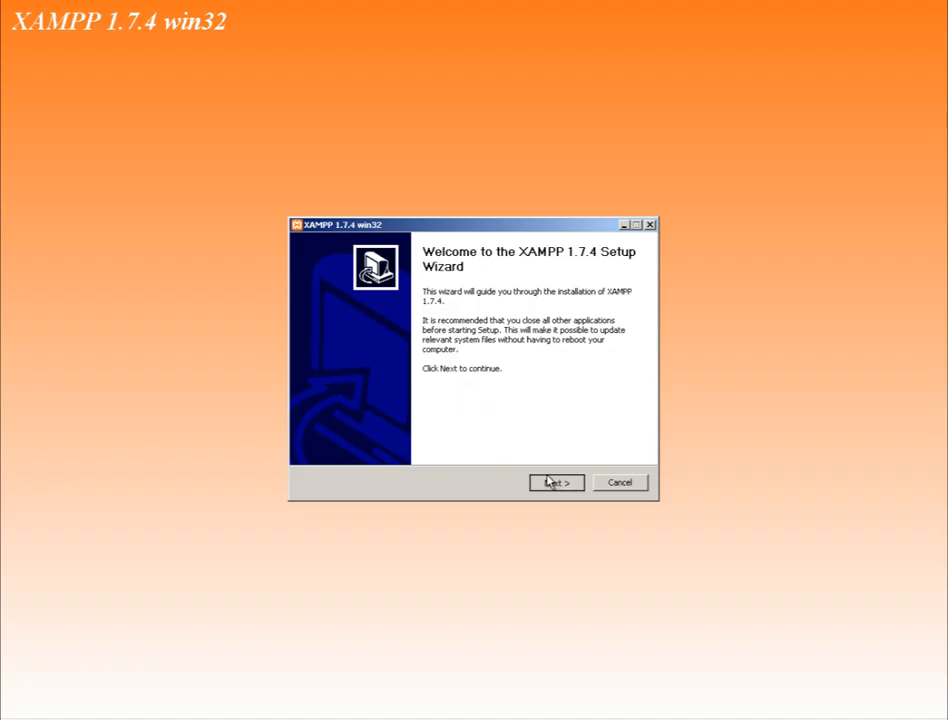
pyautogui.click(556, 482)
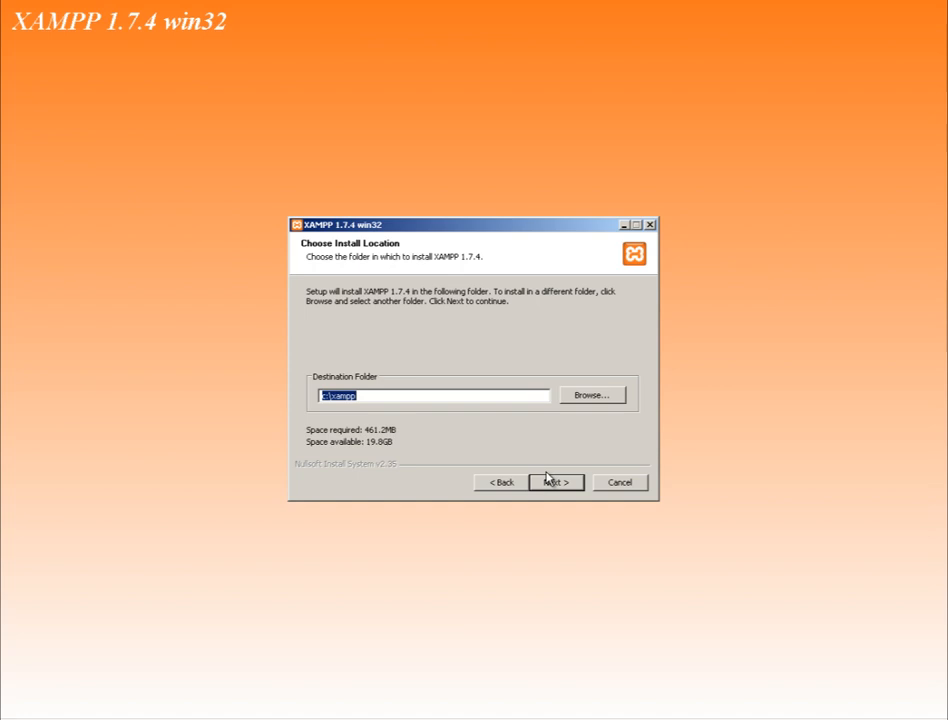
pyautogui.click(556, 482)
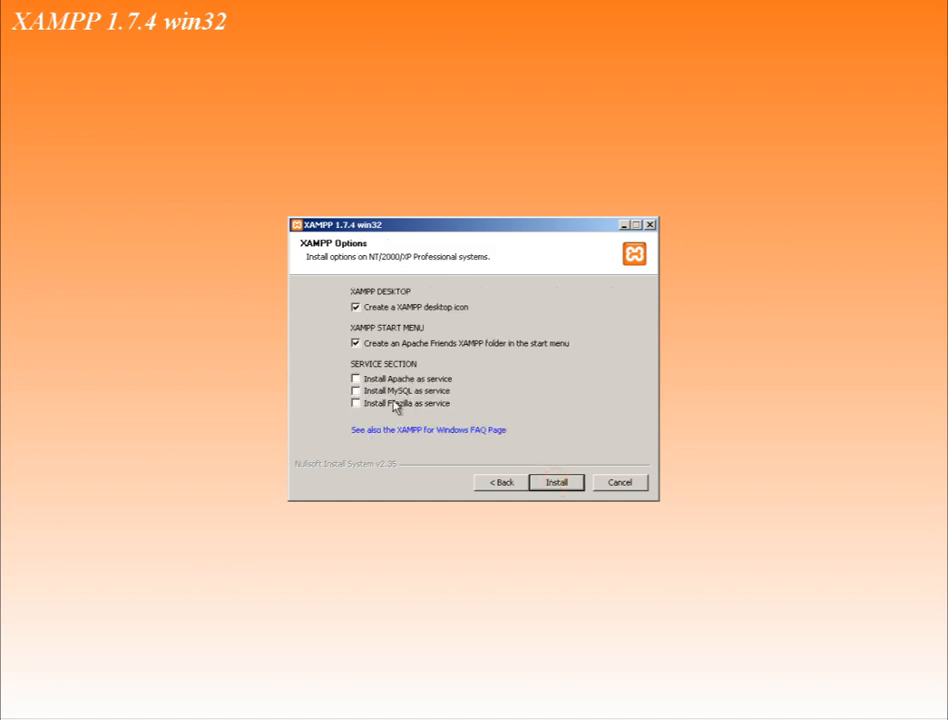
# Step: Skip the Start menu folder and install Apache and MySQL as Windows services
pyautogui.click(355, 343)
pyautogui.click(355, 379)
pyautogui.click(355, 391)
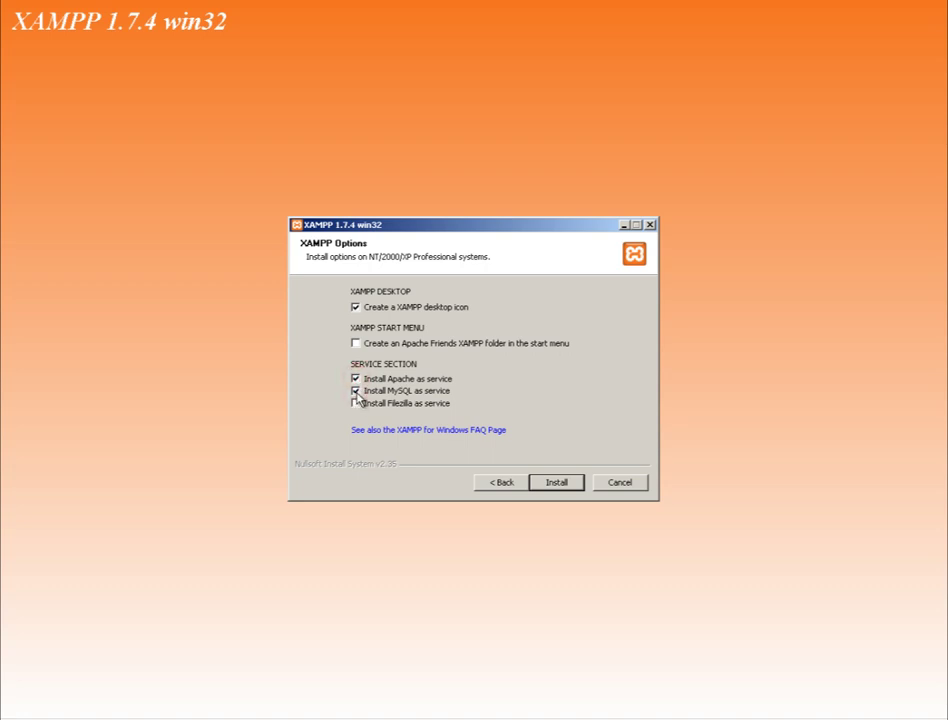
# Step: Run the installation, finish the wizard, acknowledge the service notice and launch the Control Panel
pyautogui.click(556, 482)
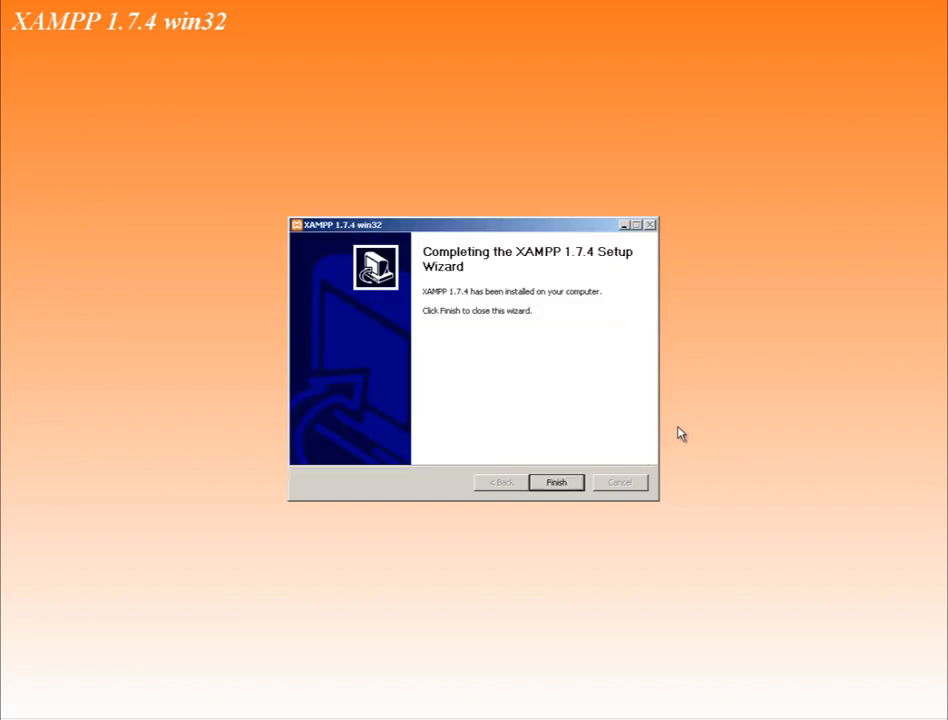
pyautogui.click(556, 483)
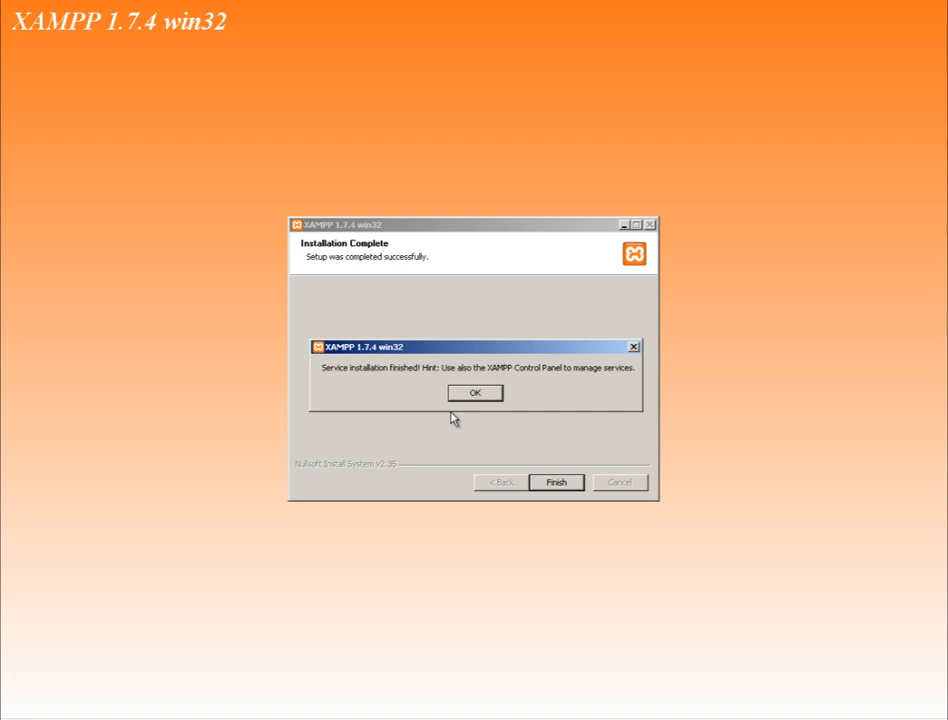
pyautogui.click(475, 393)
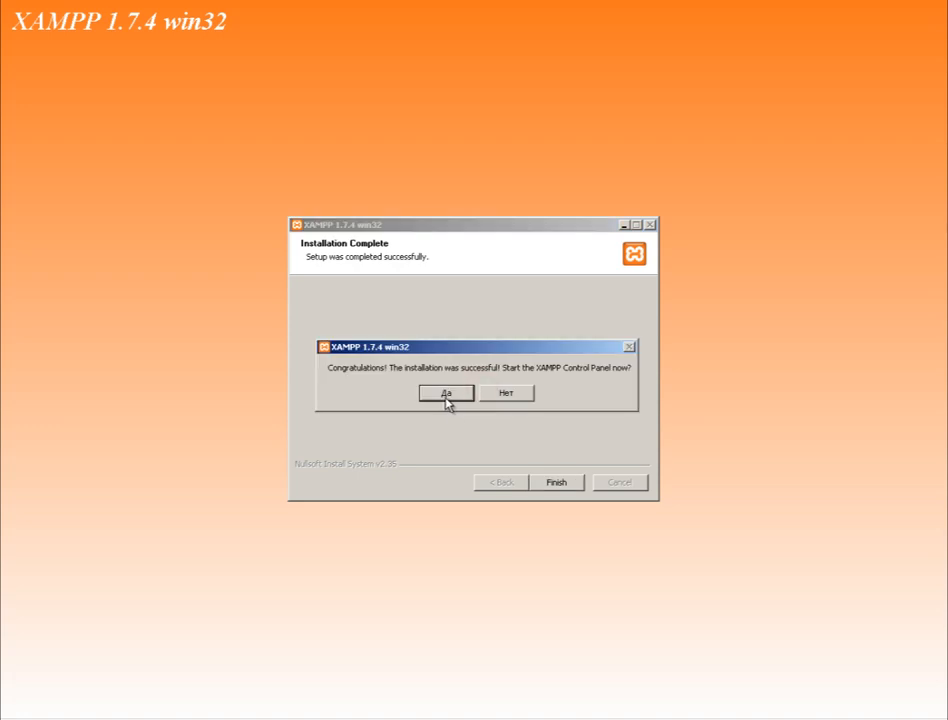
pyautogui.click(447, 395)
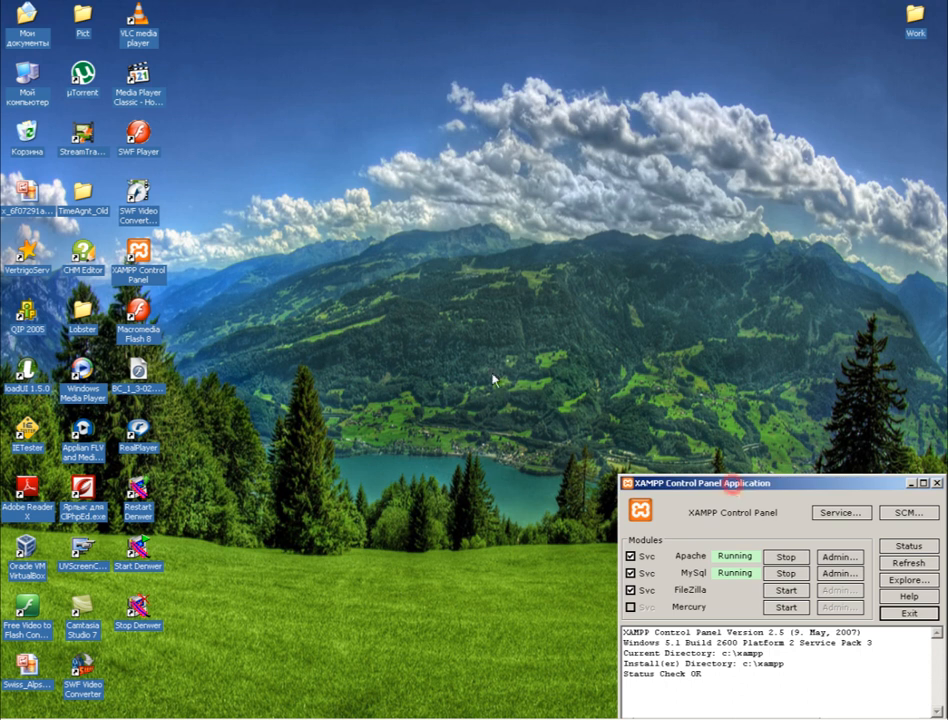
# Step: Centre the Control Panel to confirm Apache and MySQL are running, then close it
pyautogui.moveTo(732, 486); pyautogui.dragTo(408, 303)
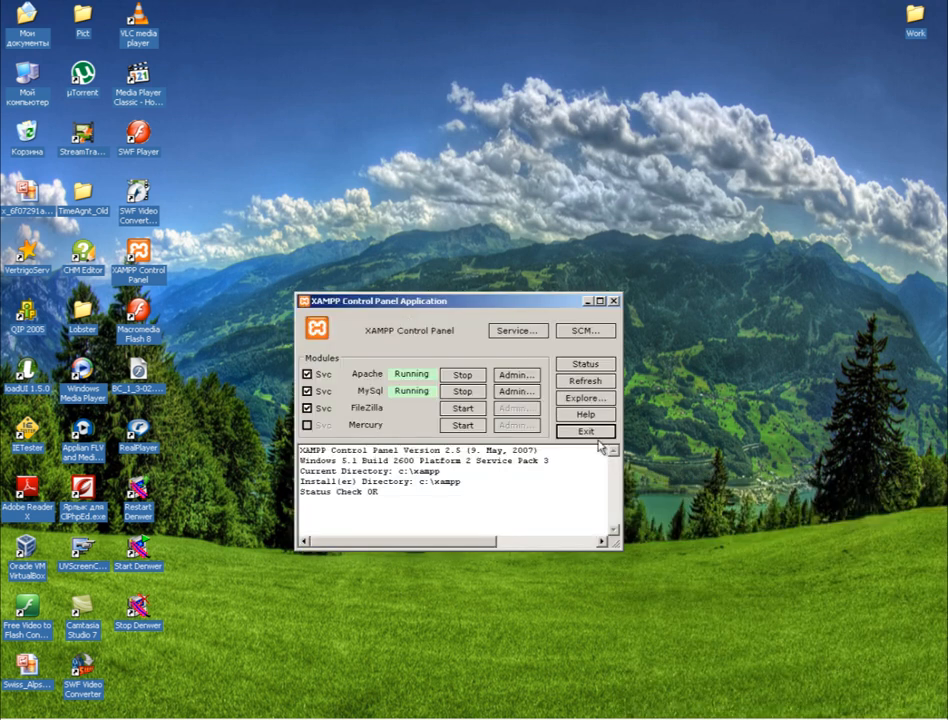
pyautogui.click(613, 301)
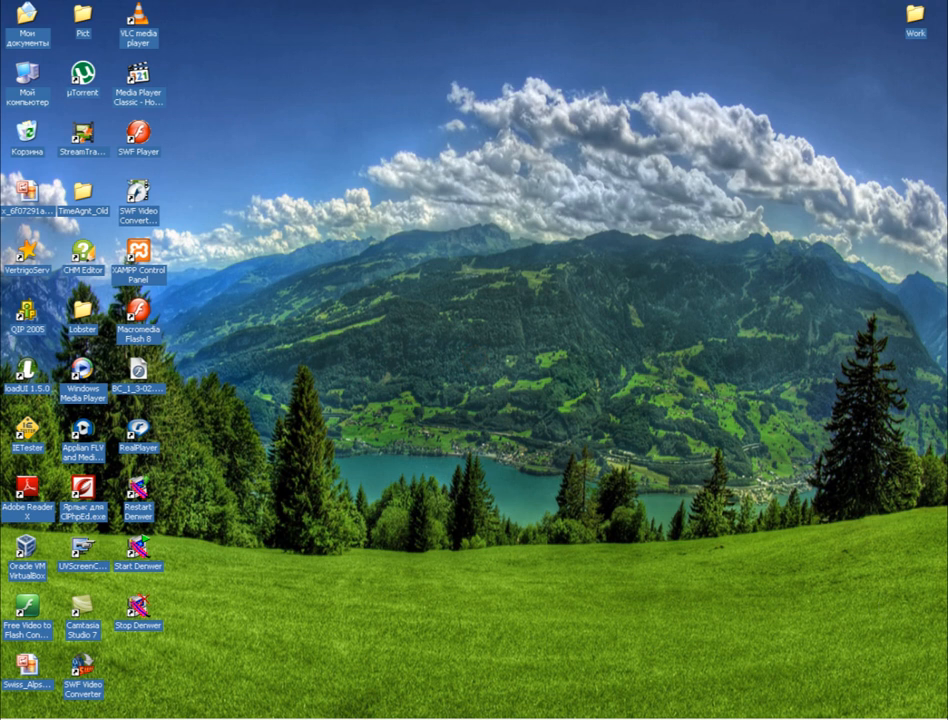
# Step: Launch CodeLobster PHP Edition from its desktop shortcut
pyautogui.doubleClick(82, 492)
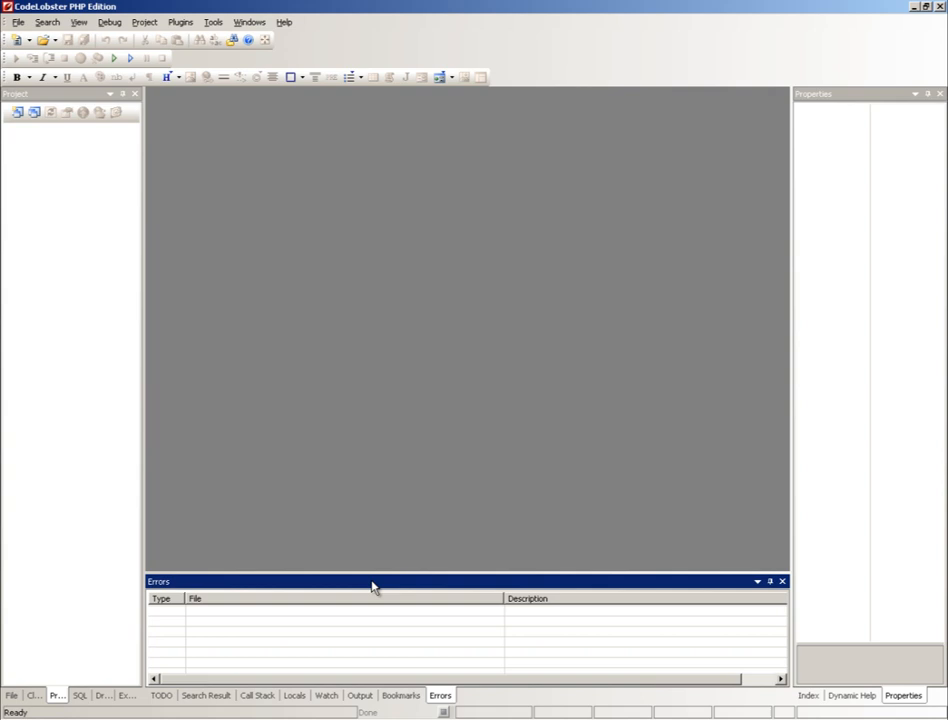
# Step: Show the Call Stack panel, reload 127.0.0.1, choose English and view the phpinfo() report
pyautogui.click(272, 697)
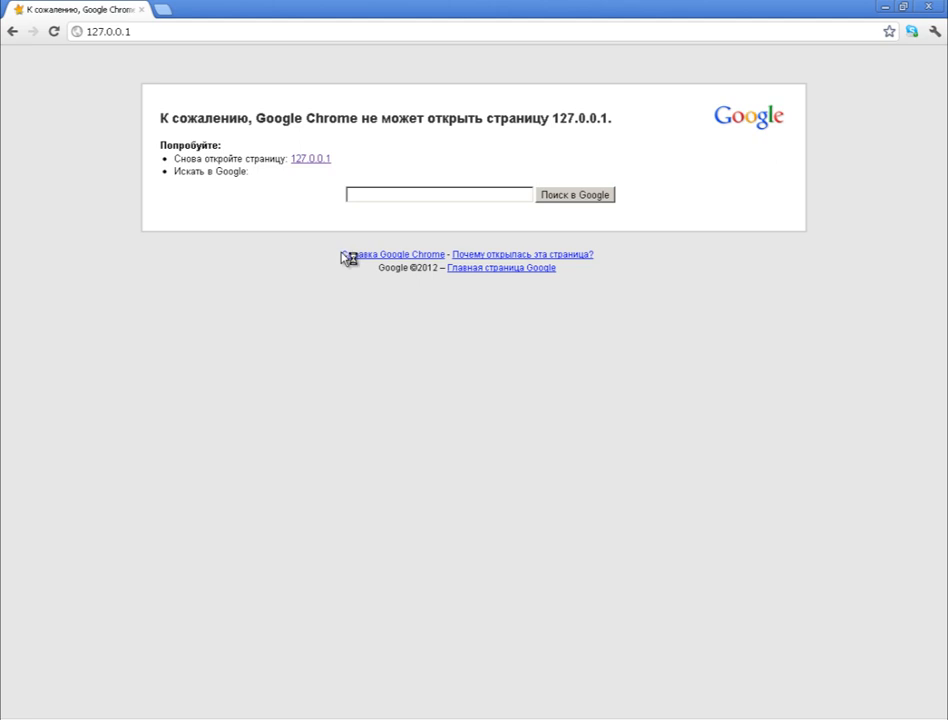
pyautogui.press('F5')
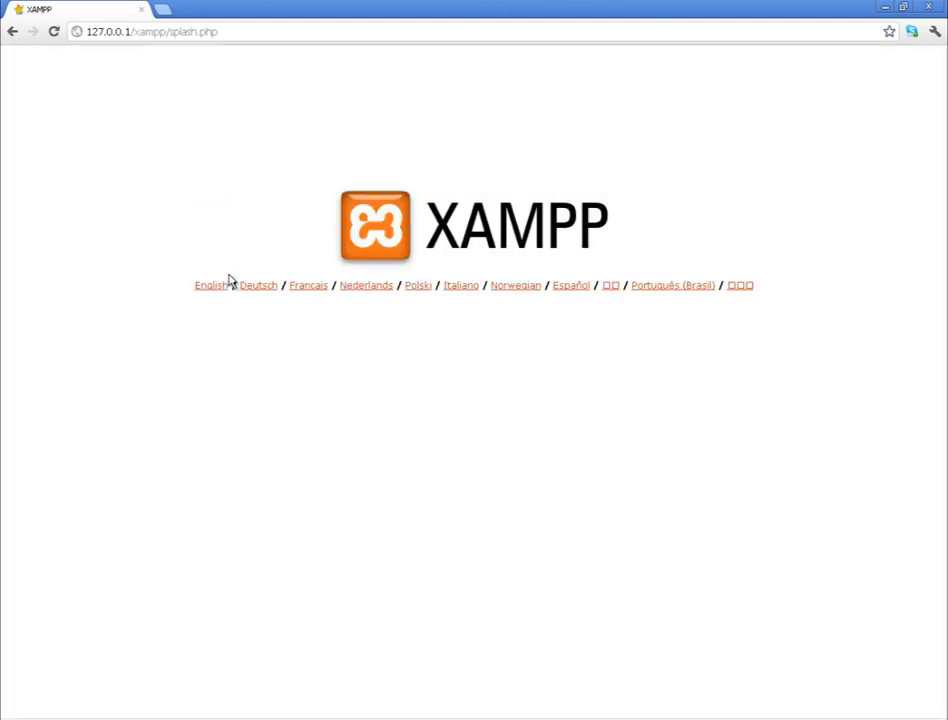
pyautogui.click(212, 286)
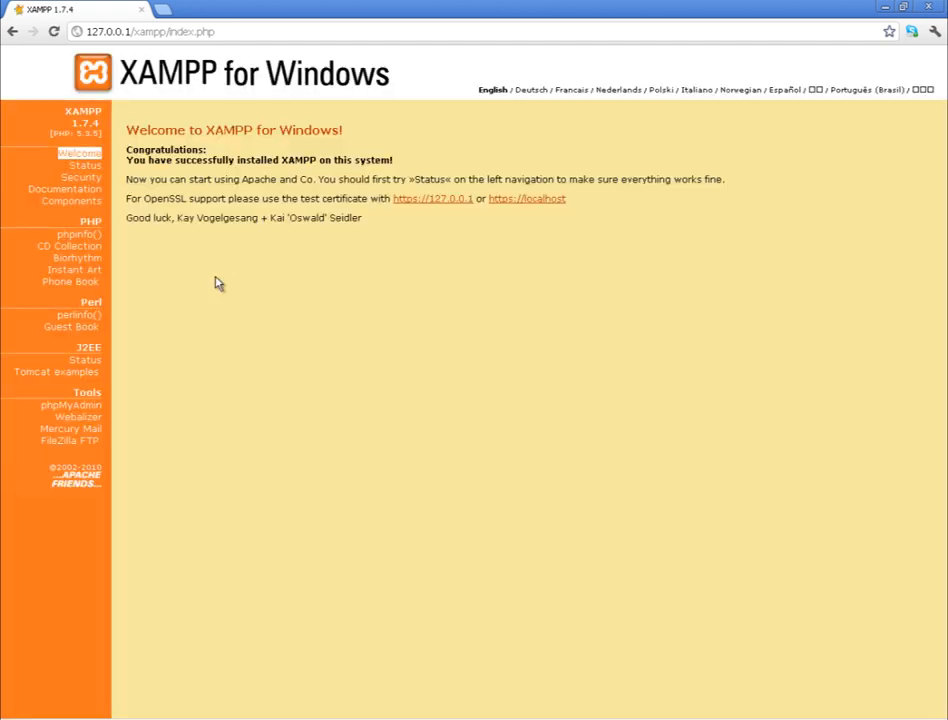
pyautogui.click(78, 260)
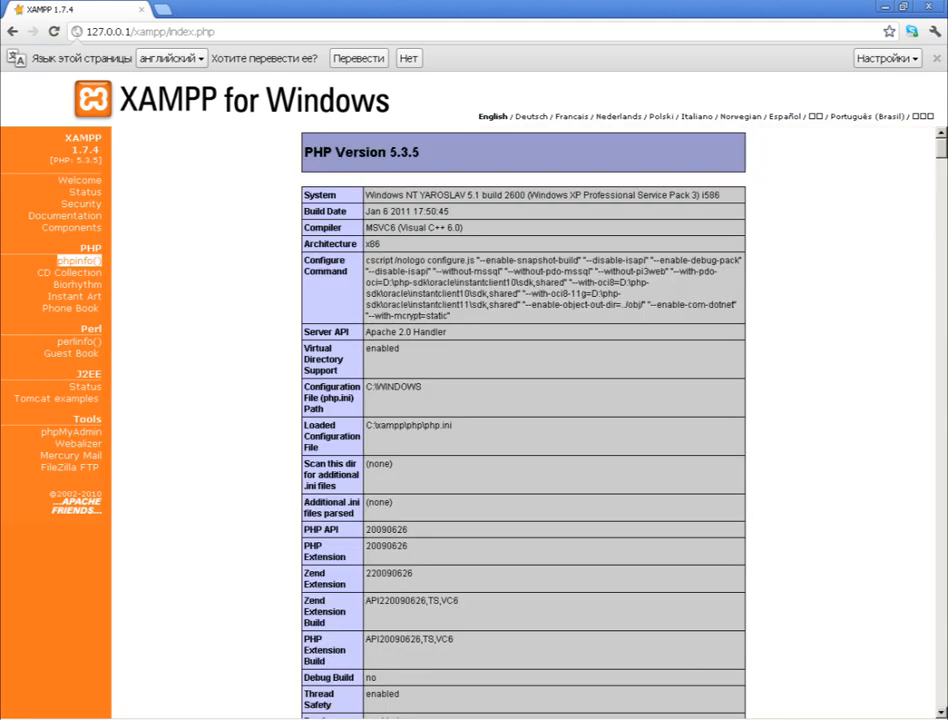
# Step: In Tools > Preferences > Debugger > Settings, AutoDetect the local XAMPP server configuration
pyautogui.hotkey('alt', 'Tab')
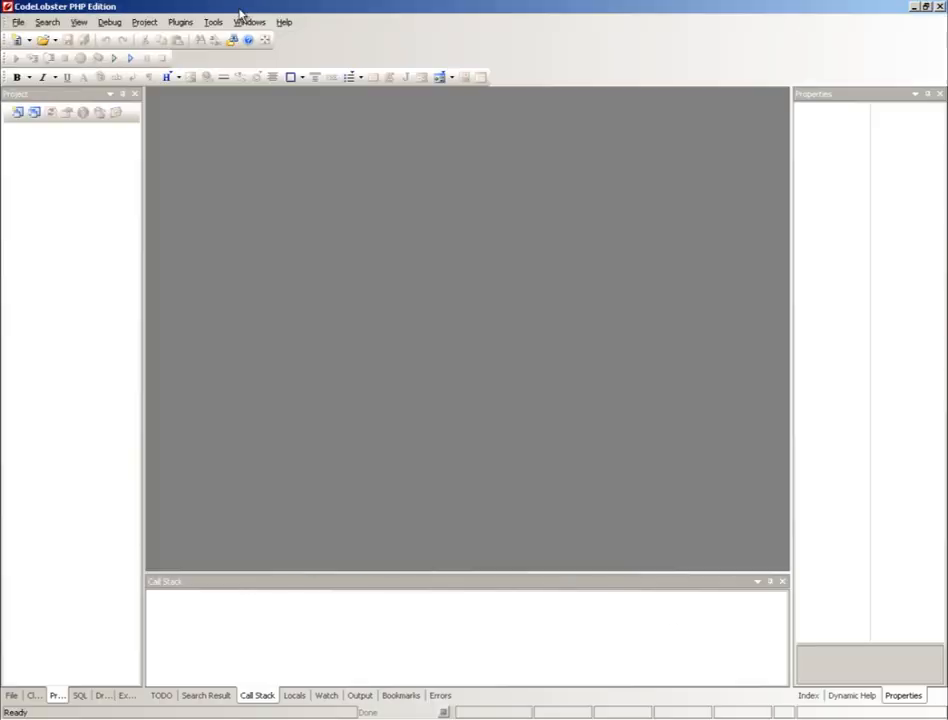
pyautogui.click(213, 22)
pyautogui.click(231, 40)
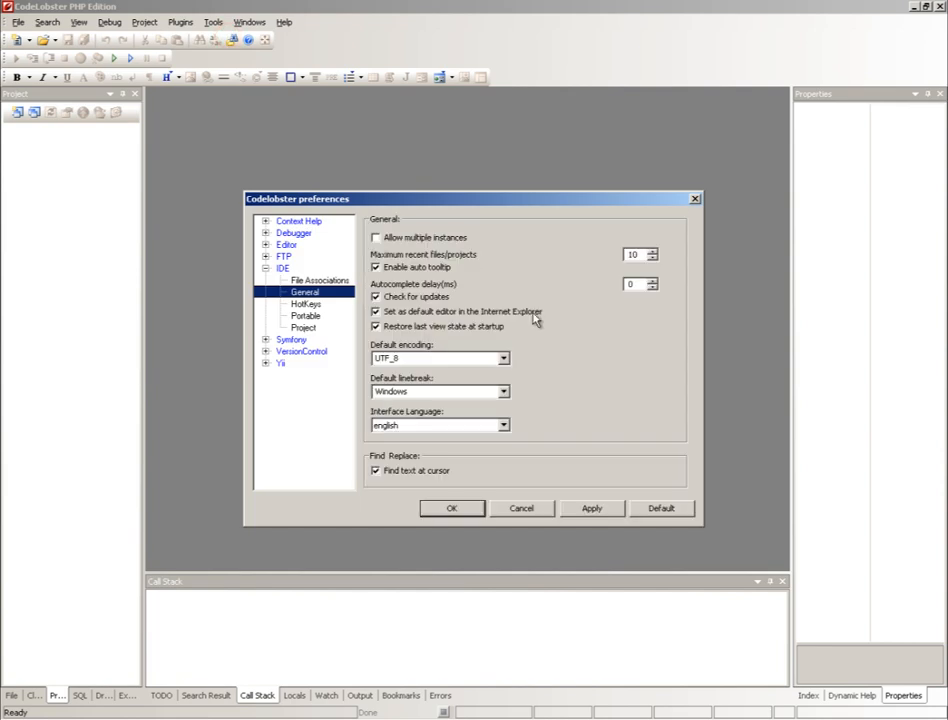
pyautogui.click(292, 232)
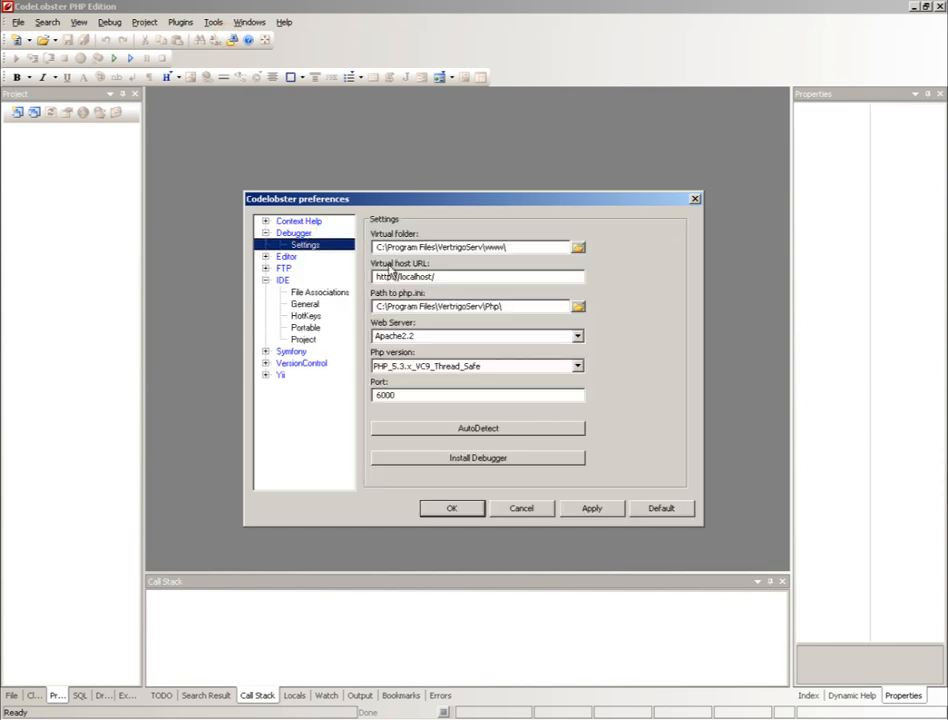
pyautogui.click(478, 428)
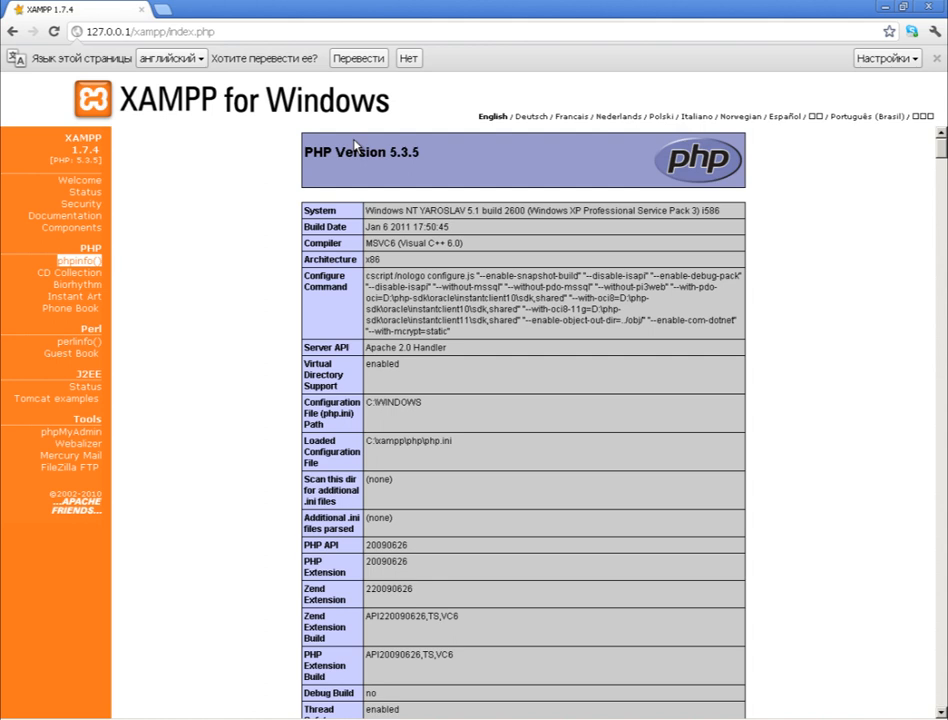
# Step: Highlight PHP 5.3.5, the loaded php.ini path, the VC6 build and the thread safety value
pyautogui.moveTo(336, 152); pyautogui.dragTo(425, 155)
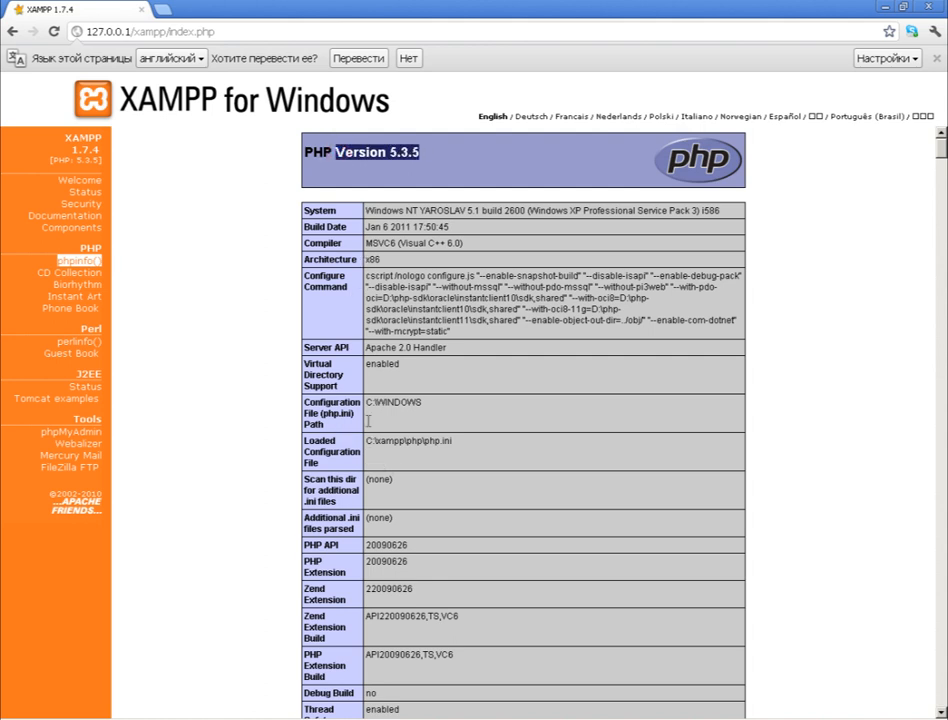
pyautogui.moveTo(366, 441); pyautogui.dragTo(452, 442)
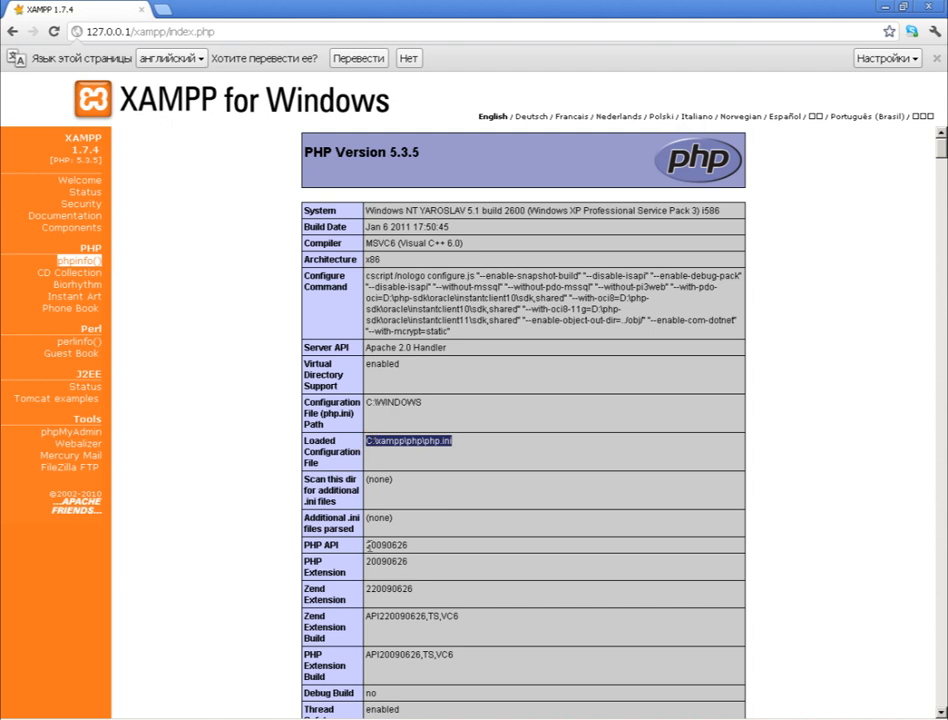
pyautogui.moveTo(440, 616); pyautogui.dragTo(466, 618)
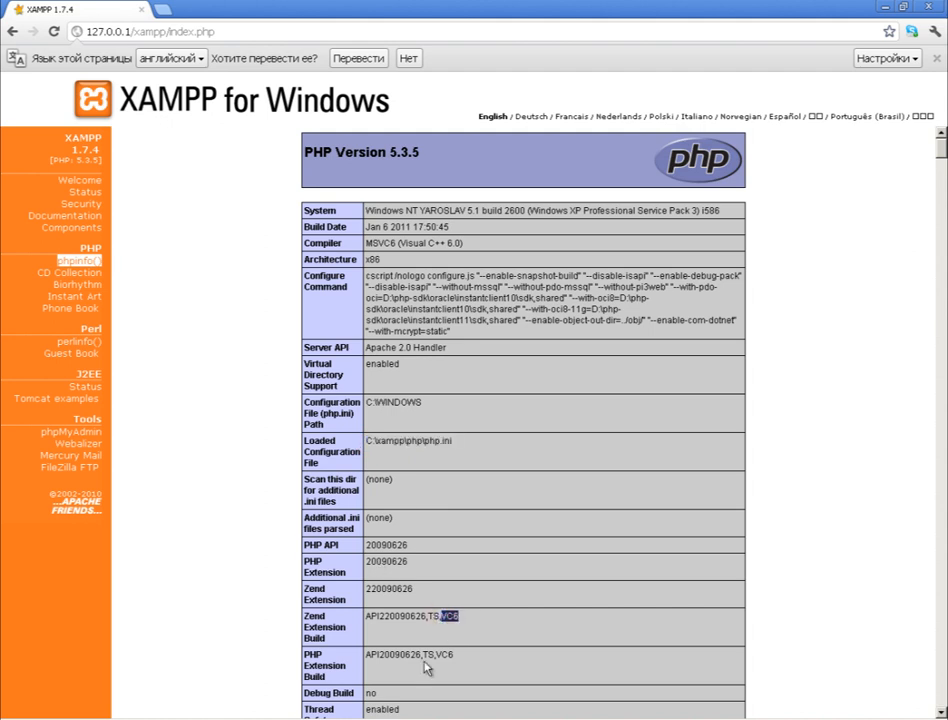
pyautogui.moveTo(384, 709)
pyautogui.mouseDown()
pyautogui.moveTo(412, 710)
pyautogui.moveTo(366, 709)
pyautogui.mouseUp()
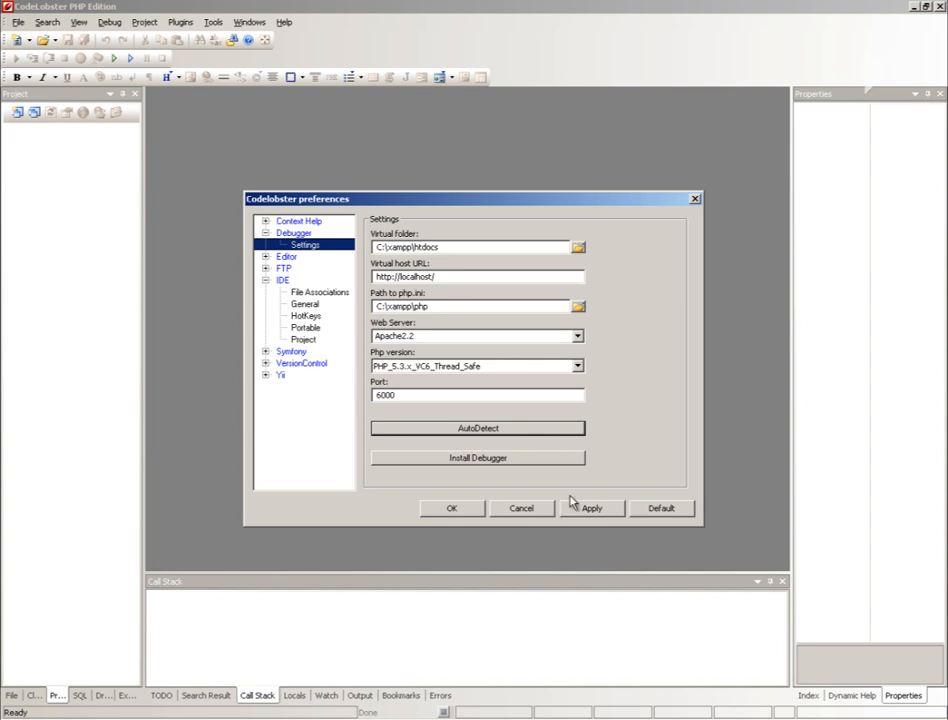
# Step: Apply the debugger settings, install the debugger and restart Apache2.2, acknowledging Done
pyautogui.click(591, 508)
pyautogui.click(478, 457)
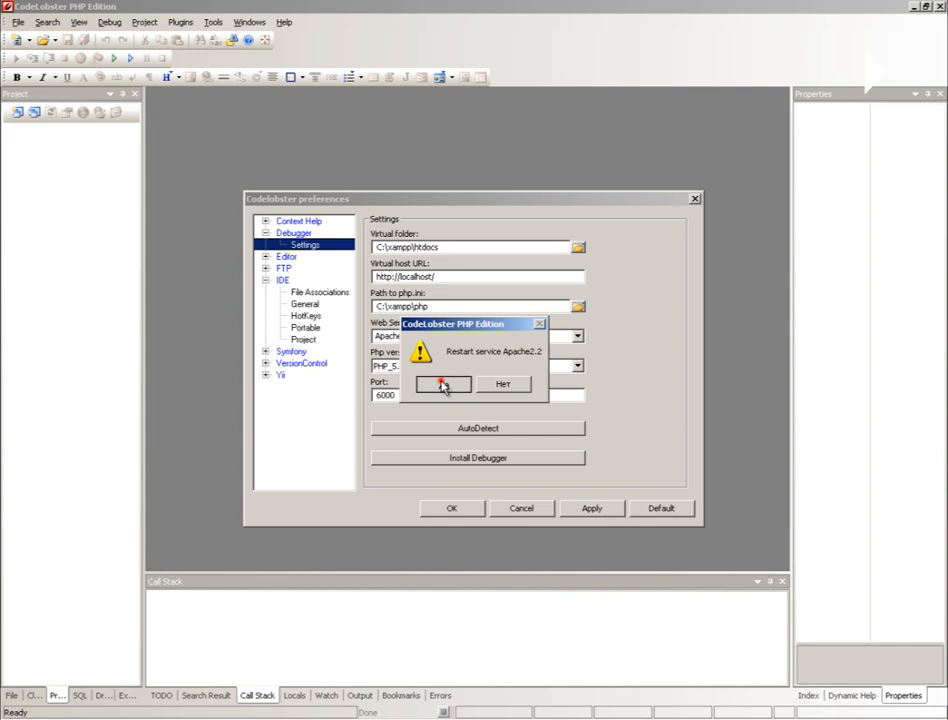
pyautogui.click(443, 386)
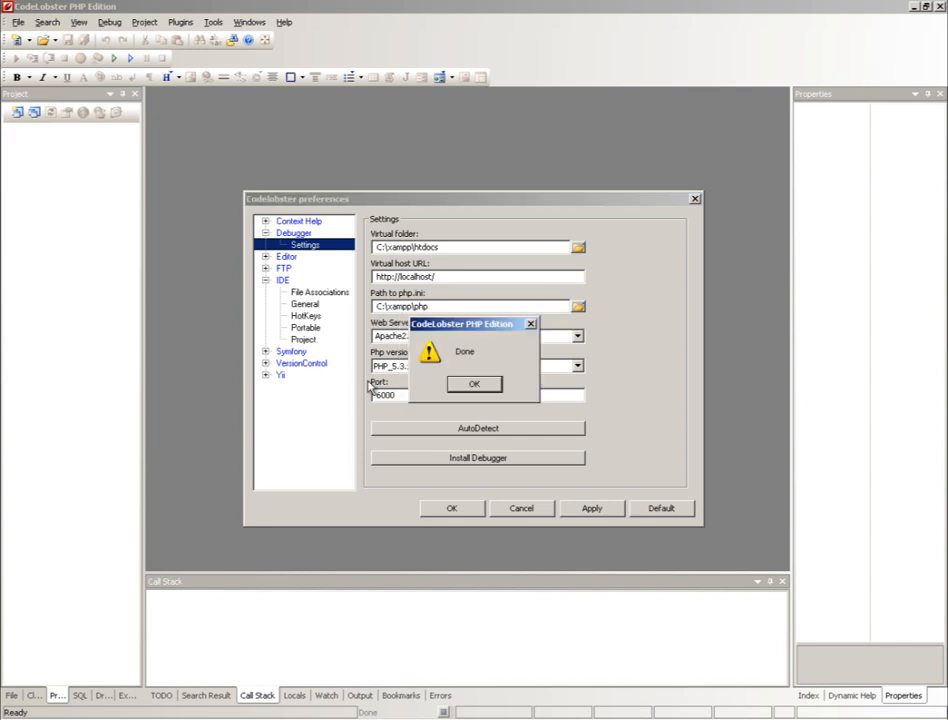
pyautogui.click(488, 388)
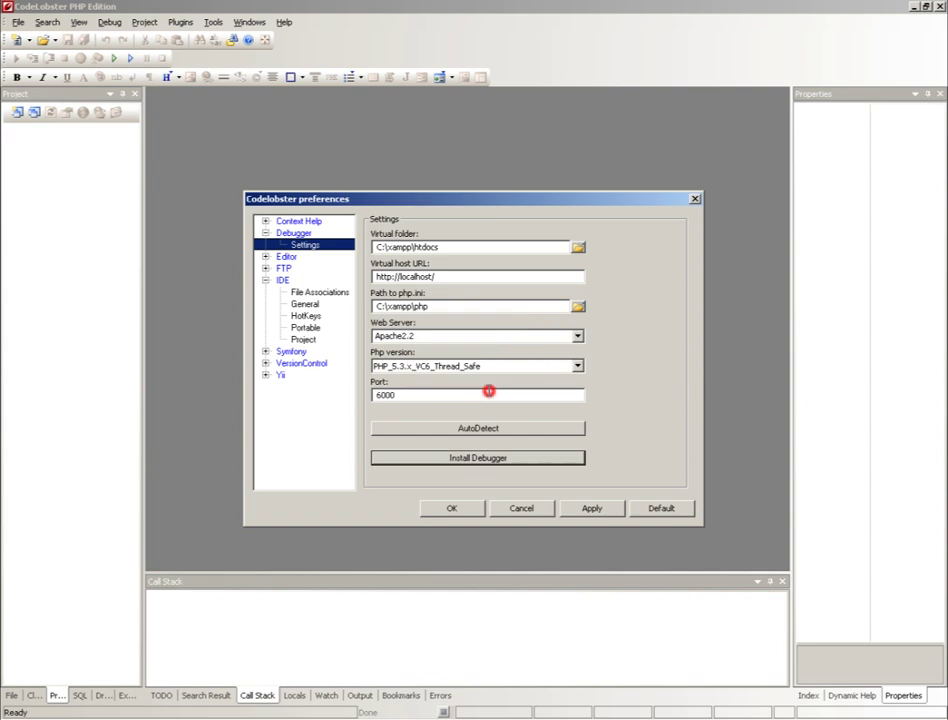
# Step: Close Preferences and create a WordPress project named TestWP_Xampp via Plugins > WordPress
pyautogui.click(452, 508)
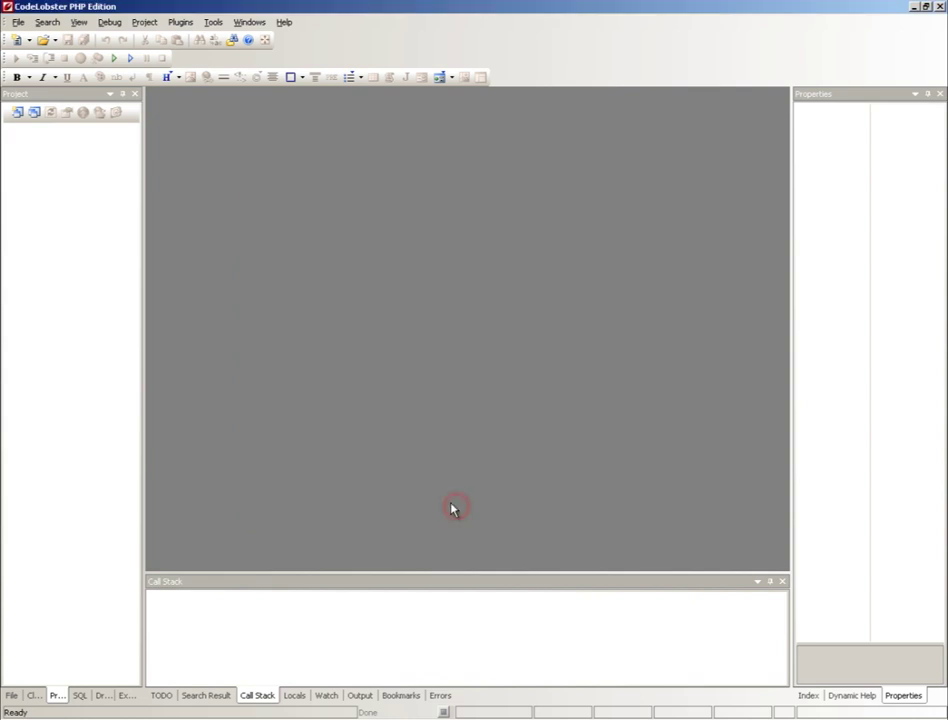
pyautogui.click(180, 22)
pyautogui.moveTo(206, 162)
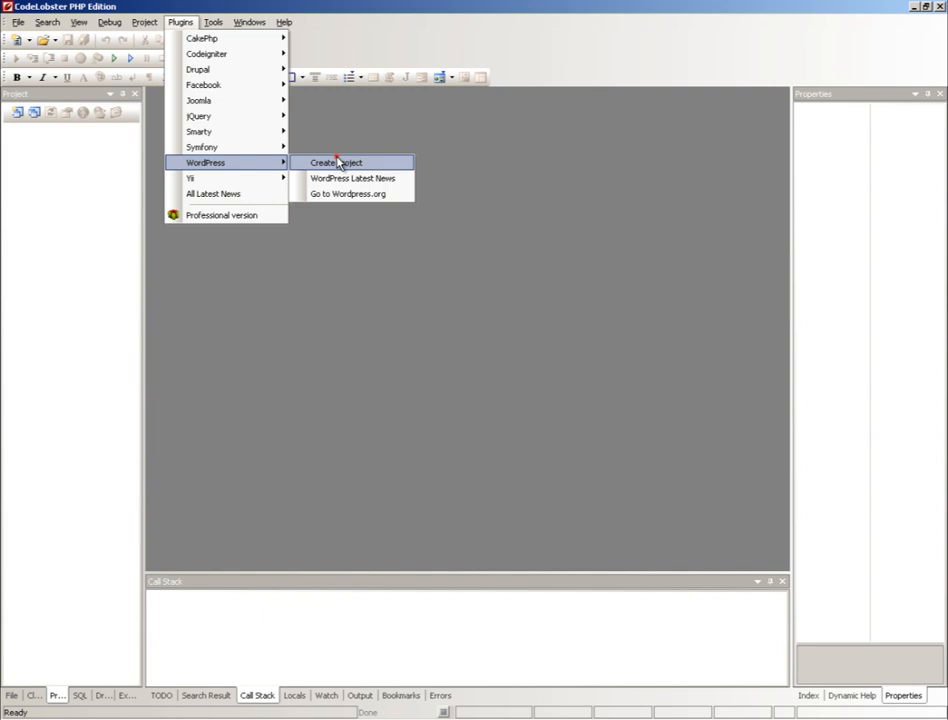
pyautogui.click(336, 162)
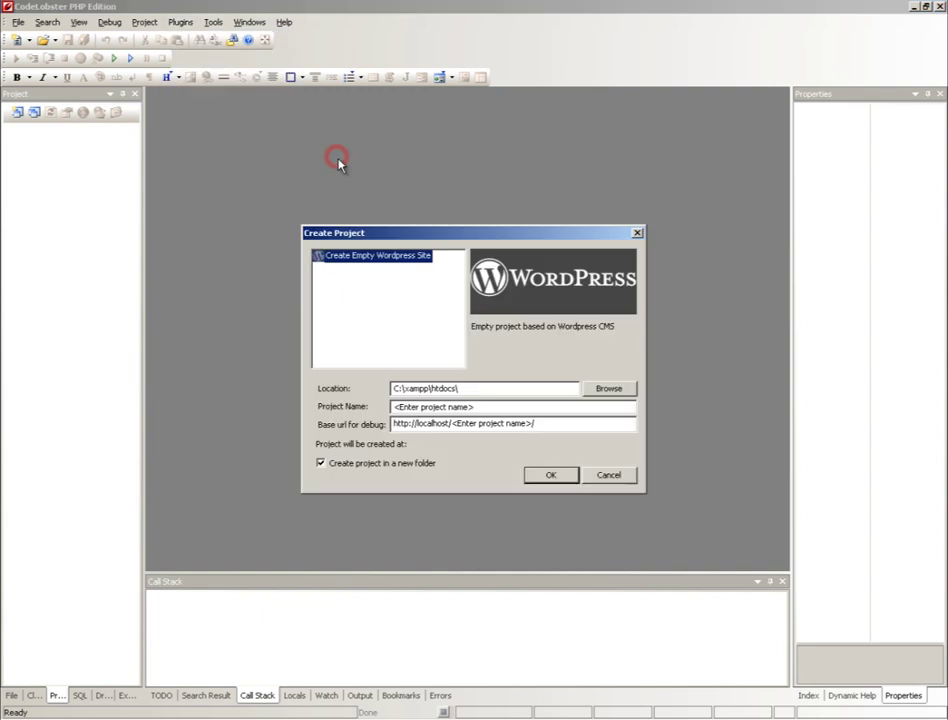
pyautogui.doubleClick(480, 406)
pyautogui.write('TR')
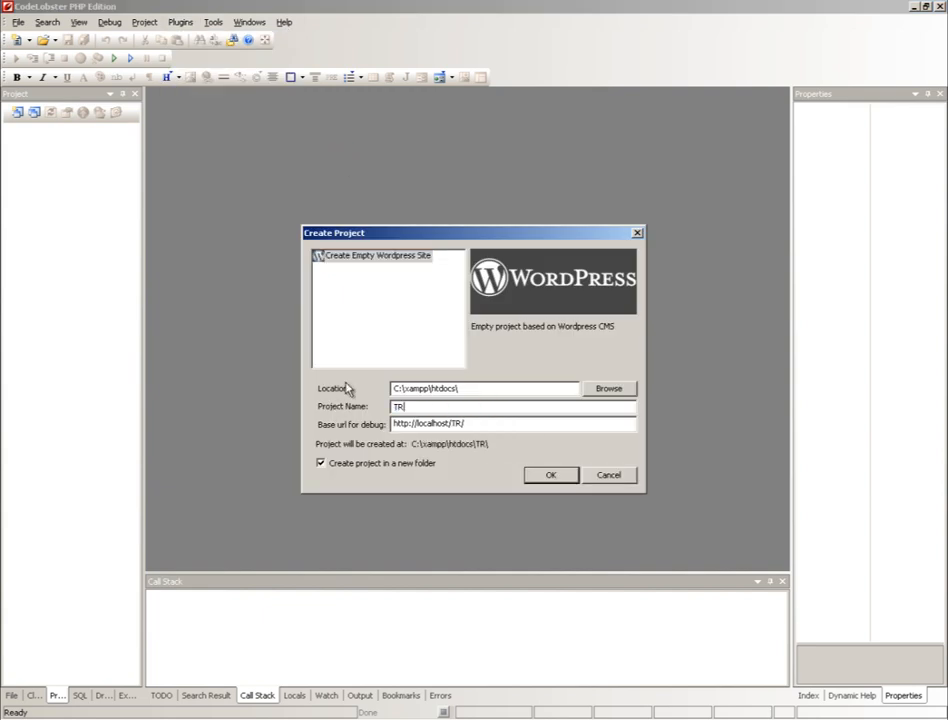
pyautogui.write('s')
pyautogui.write('tWP')
pyautogui.write('_')
pyautogui.write('Xamp')
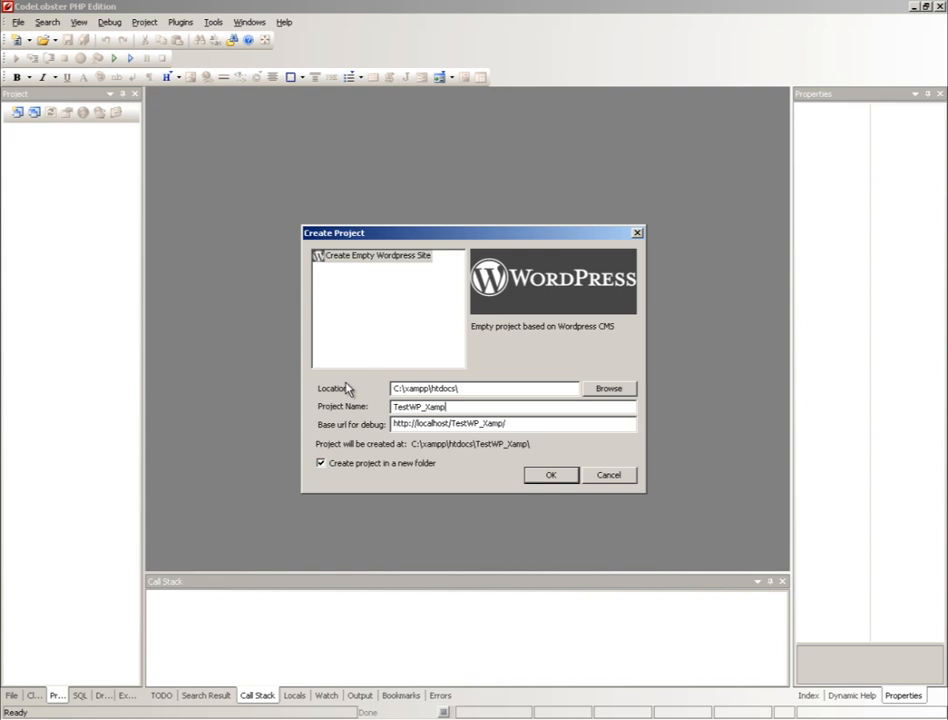
pyautogui.write('p')
# Step: Confirm the project, enter the database user name and continue through the database option pages
pyautogui.press('Return')
pyautogui.click(376, 332)
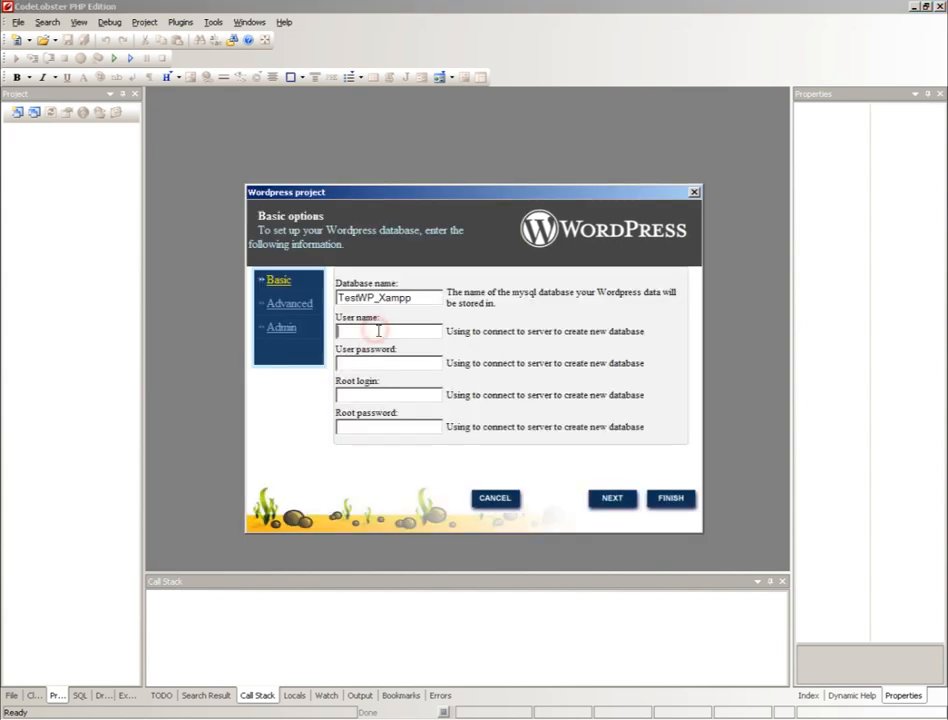
pyautogui.write('roo')
pyautogui.write('Root')
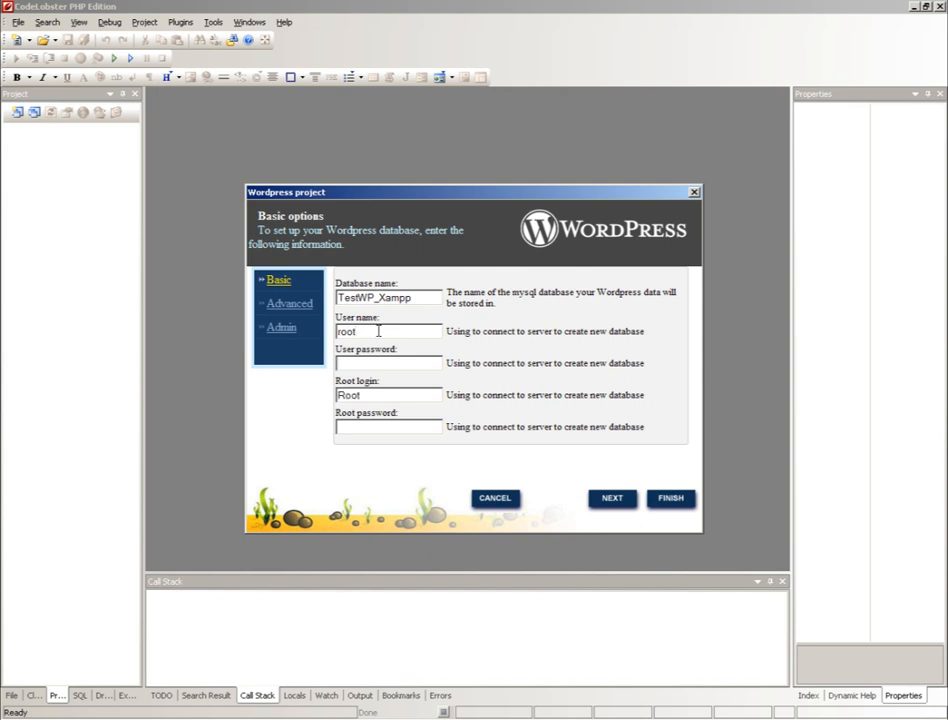
pyautogui.click(612, 497)
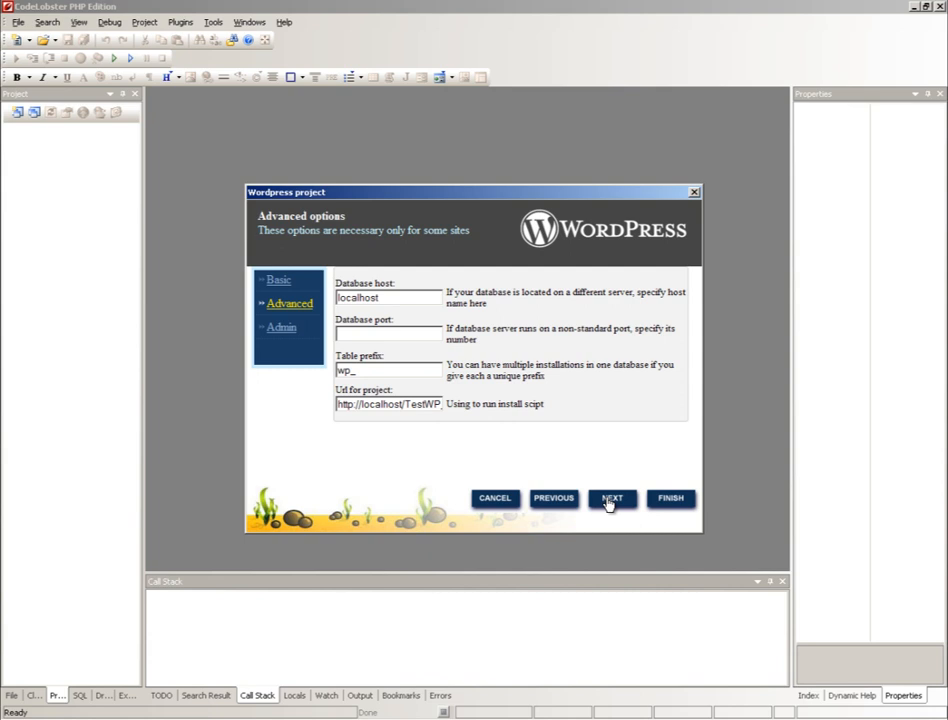
pyautogui.click(610, 502)
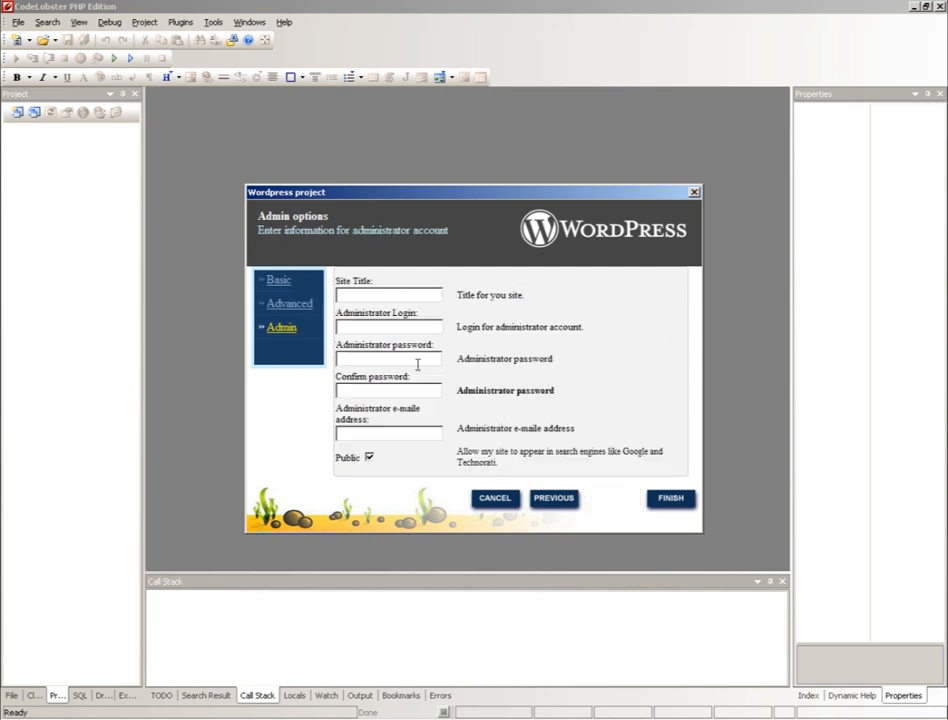
# Step: Enter the site title, administrator password twice and the administrator e-mail address
pyautogui.click(365, 294)
pyautogui.write('TestW')
pyautogui.write('P_')
pyautogui.write('Xa')
pyautogui.write('mpp')
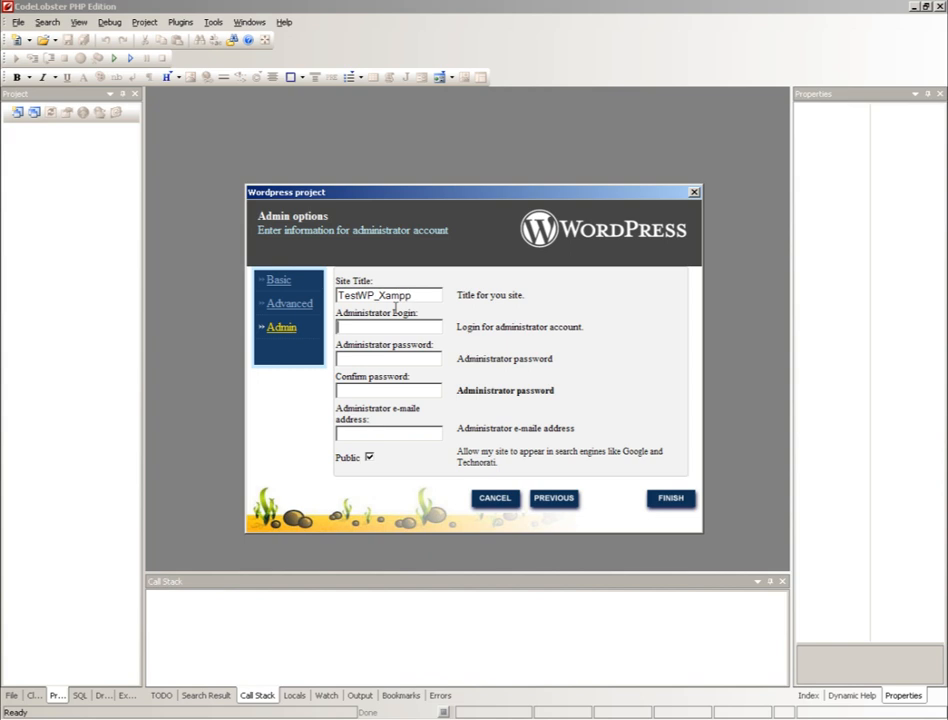
pyautogui.write('admin')
pyautogui.press('Tab')
pyautogui.write('******')
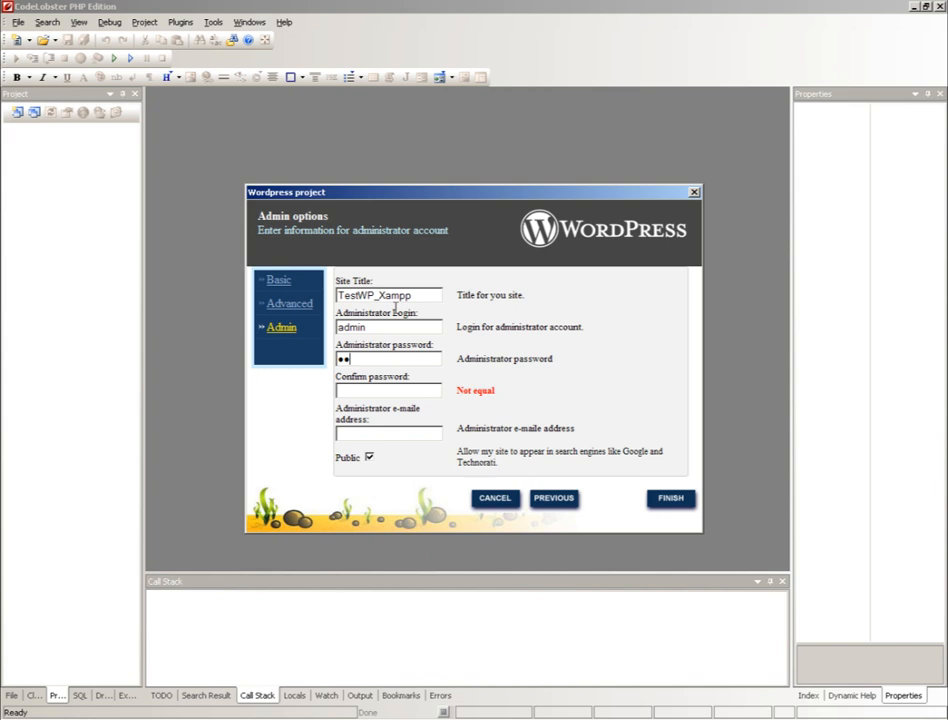
pyautogui.press('Tab')
pyautogui.write('*')
pyautogui.write('*****')
pyautogui.press('Tab')
pyautogui.write('enter')
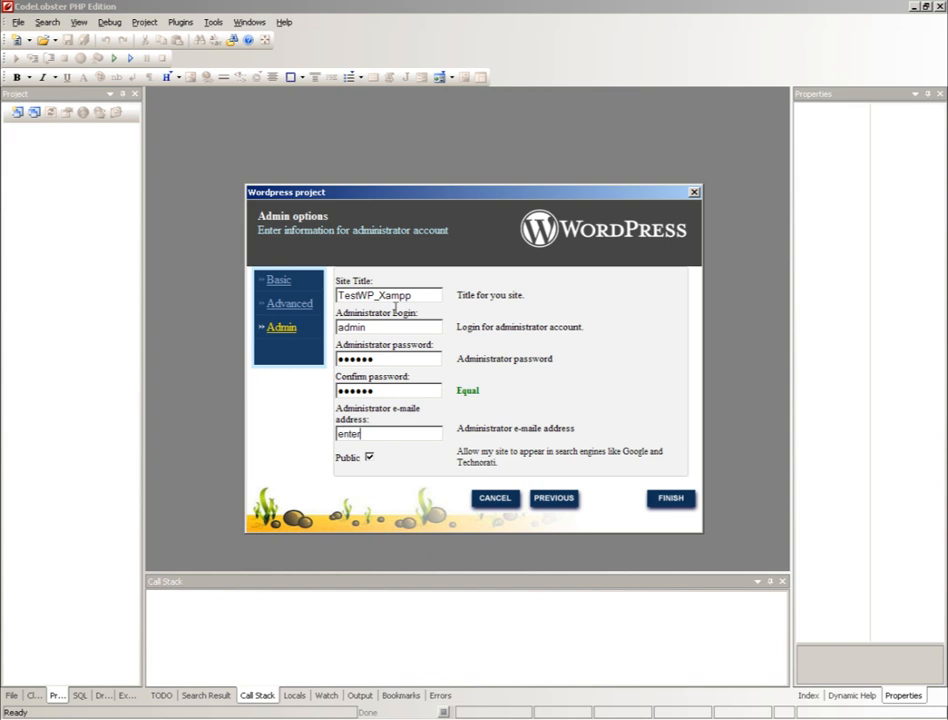
pyautogui.write('@y')
pyautogui.write('our.')
pyautogui.write('mail')
# Step: Finish the WordPress project wizard so the TestWP_Xampp tree lists the core folders and PHP files
pyautogui.click(671, 498)
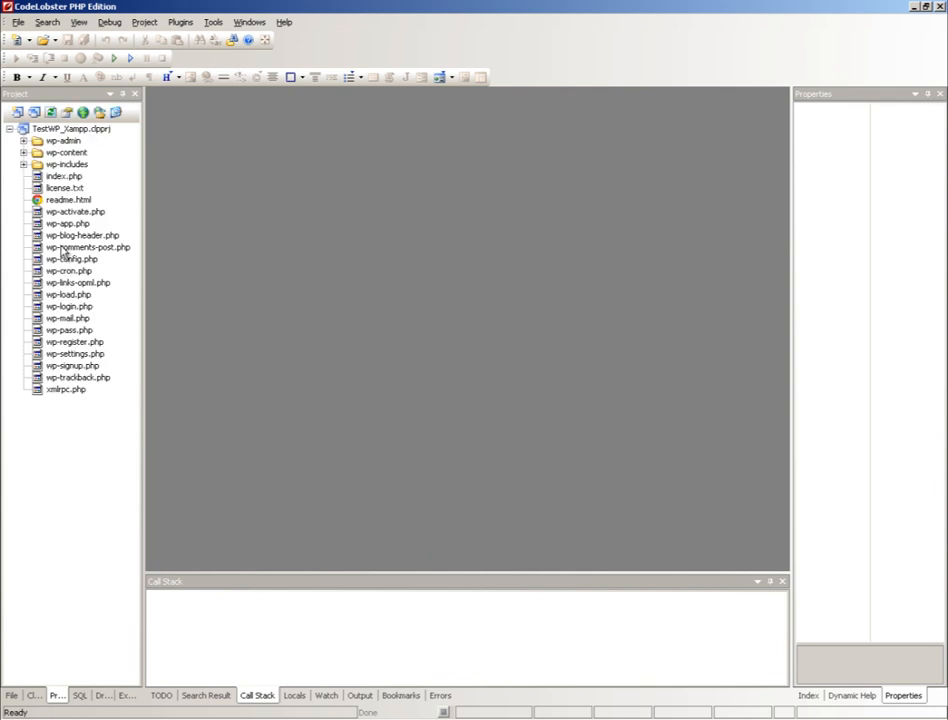
# Step: Expand wp-content > themes > twentyeleven and open the theme's style.css in the editor
pyautogui.click(24, 152)
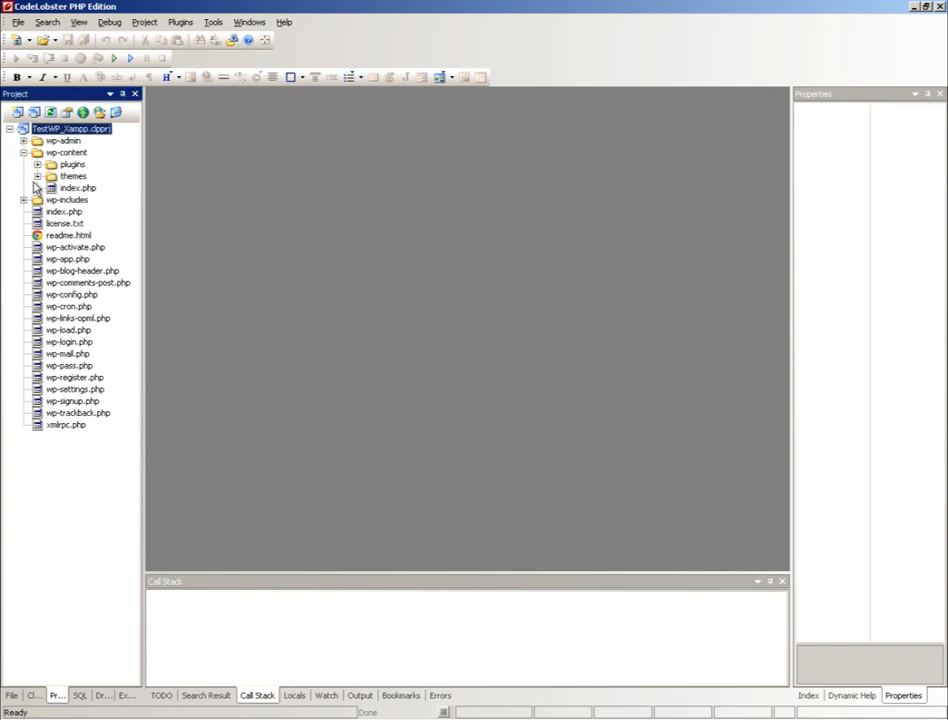
pyautogui.click(37, 176)
pyautogui.click(51, 188)
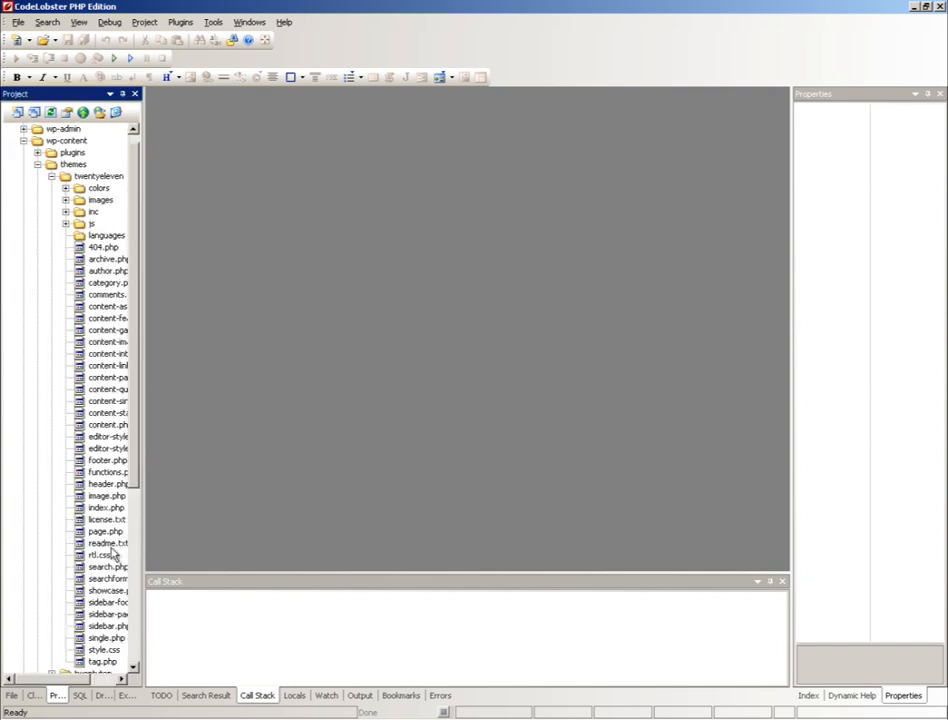
pyautogui.click(100, 649)
pyautogui.doubleClick(100, 649)
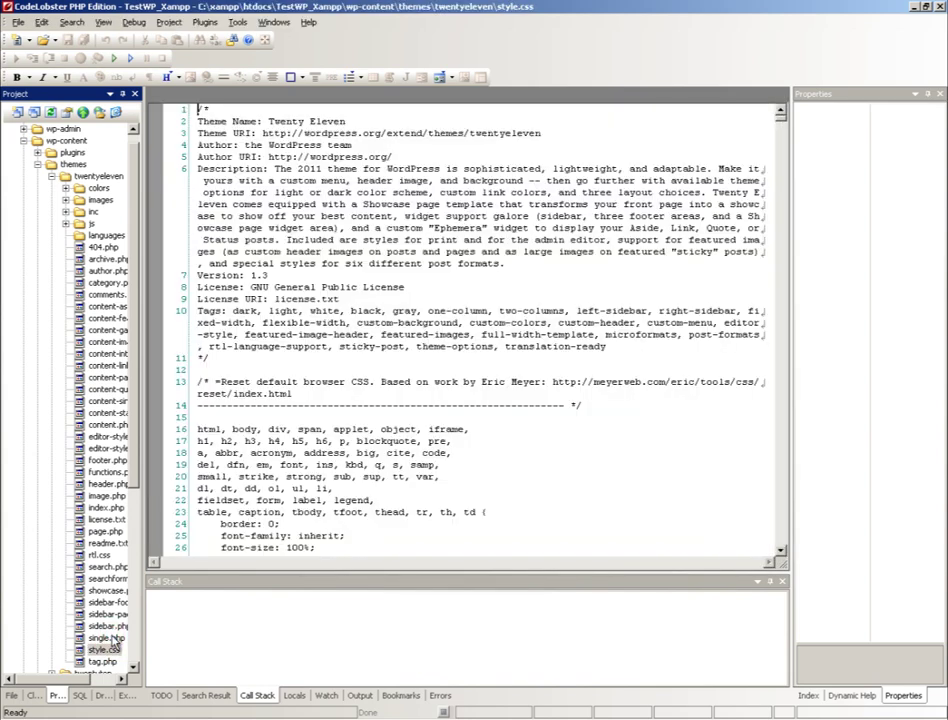
# Step: Open single.php and set a breakpoint on line 25, the comments_template call
pyautogui.click(103, 638)
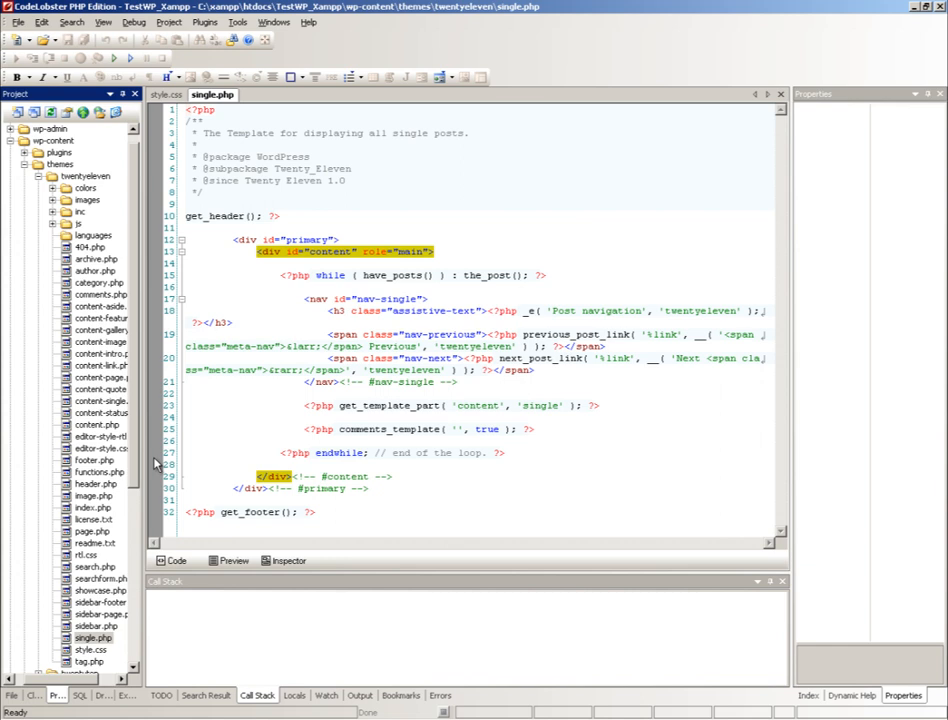
pyautogui.click(186, 453)
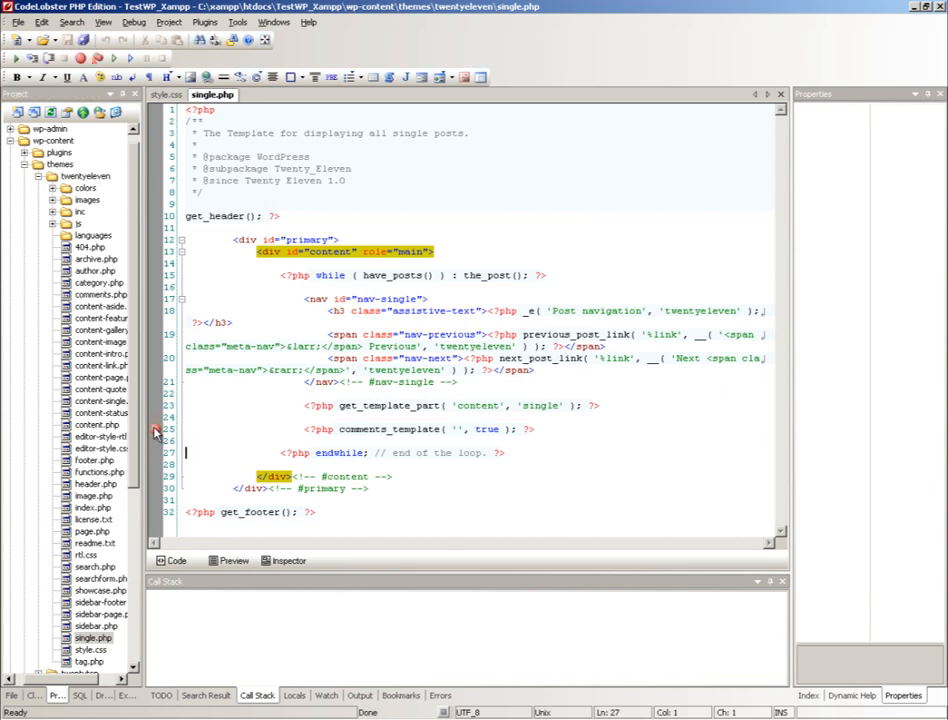
pyautogui.click(156, 430)
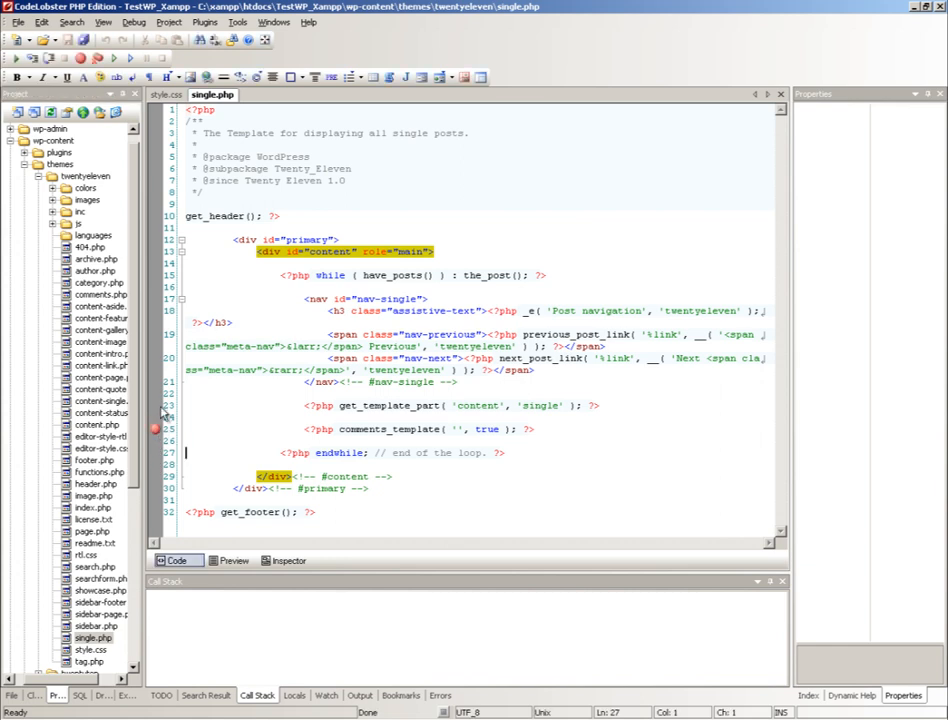
pyautogui.click(135, 132)
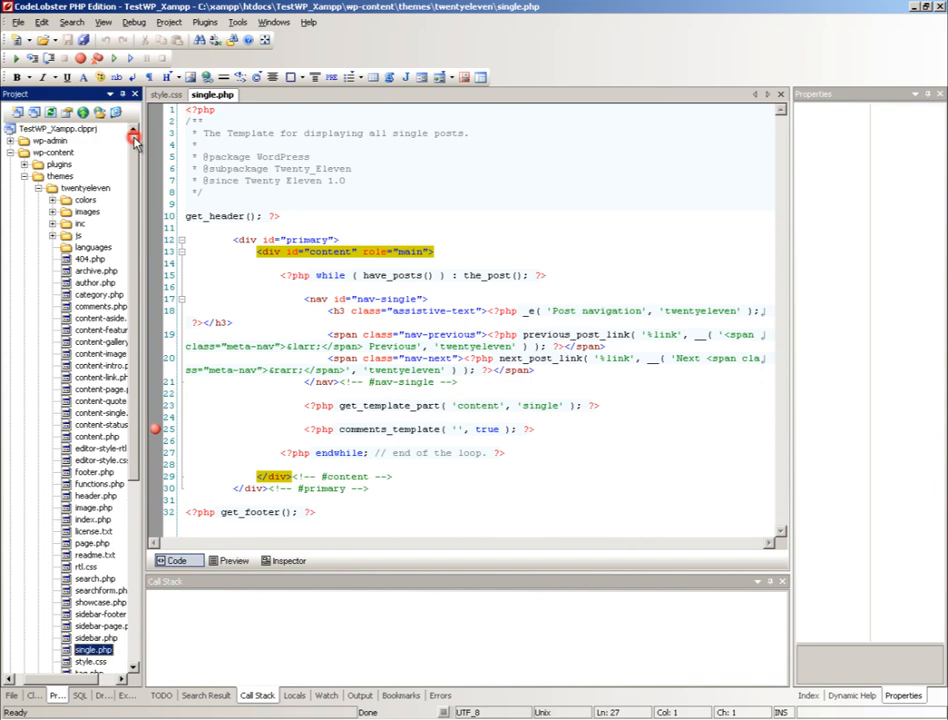
pyautogui.rightClick(60, 129)
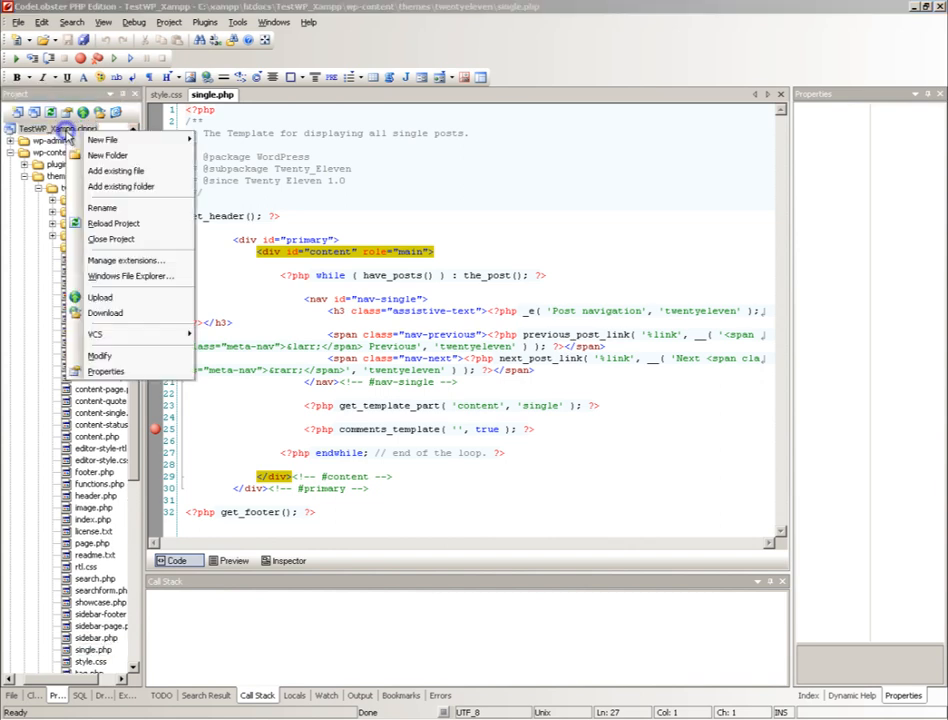
pyautogui.click(100, 355)
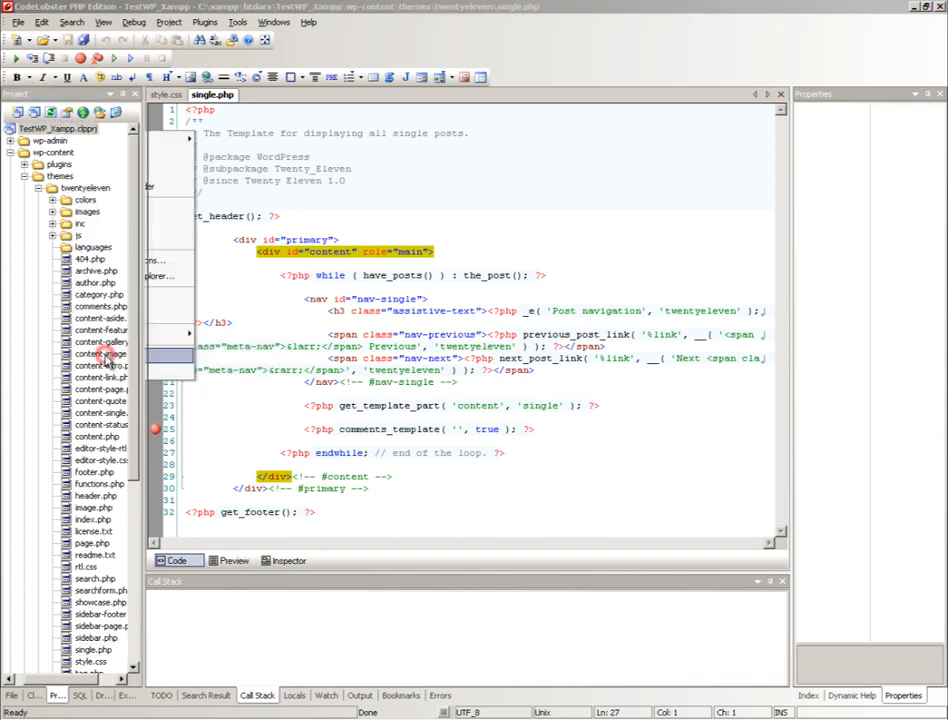
pyautogui.moveTo(525, 221); pyautogui.dragTo(290, 222)
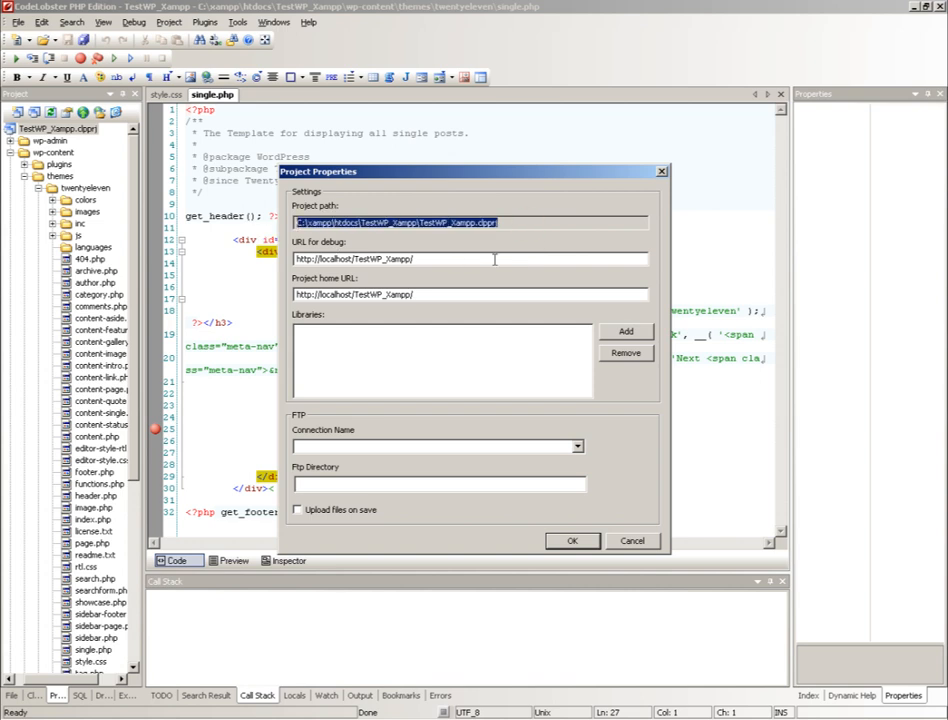
pyautogui.moveTo(494, 259); pyautogui.dragTo(294, 259)
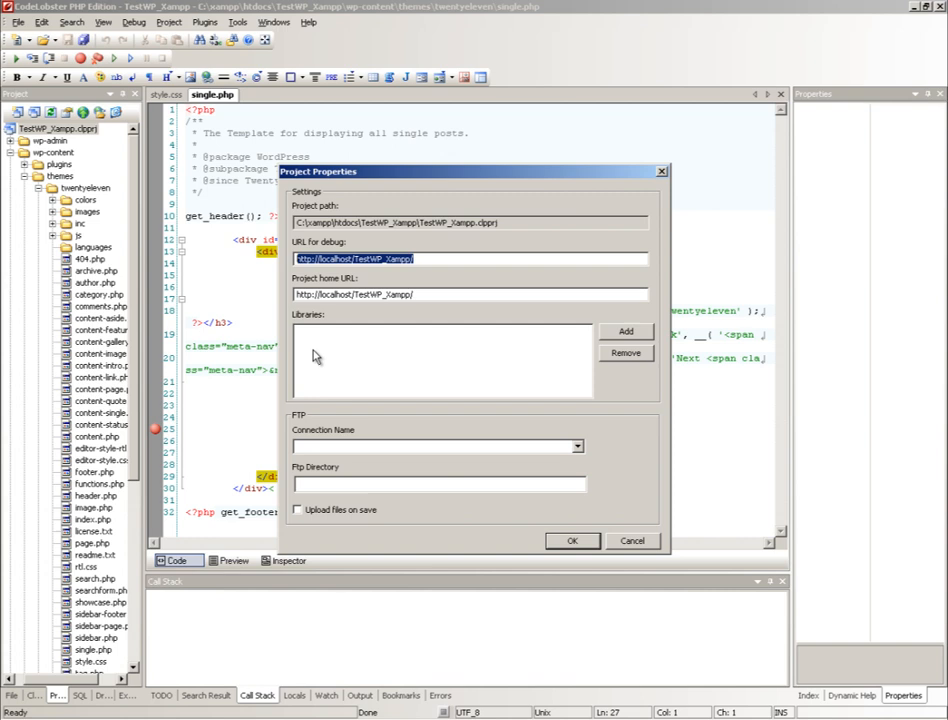
pyautogui.moveTo(470, 294); pyautogui.dragTo(294, 294)
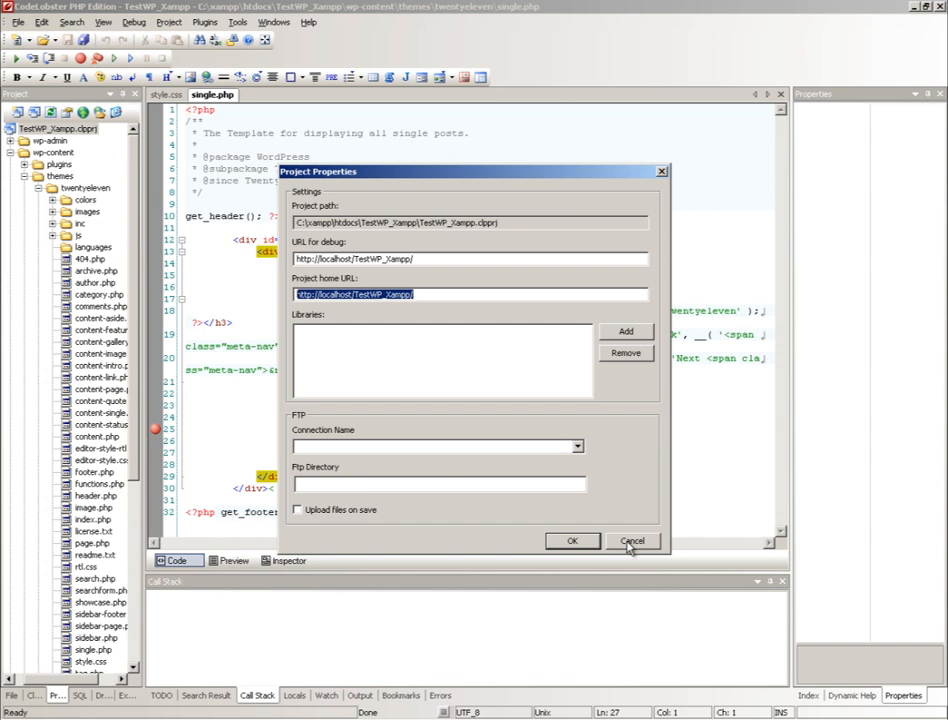
pyautogui.click(632, 541)
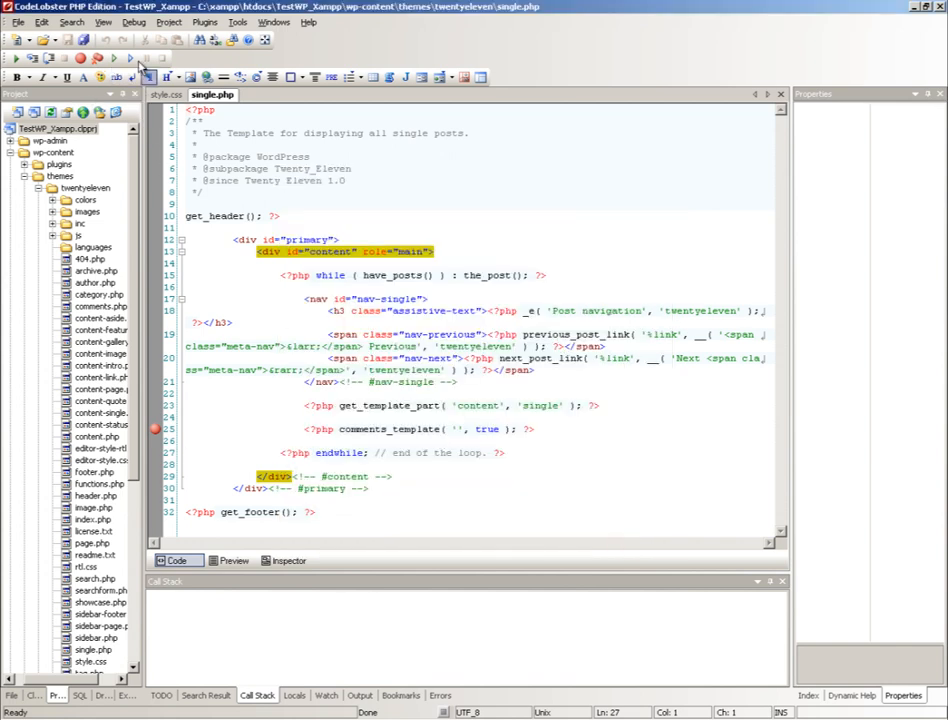
# Step: Start debugging the project's home URL via Debug > Debug Home URL
pyautogui.click(168, 22)
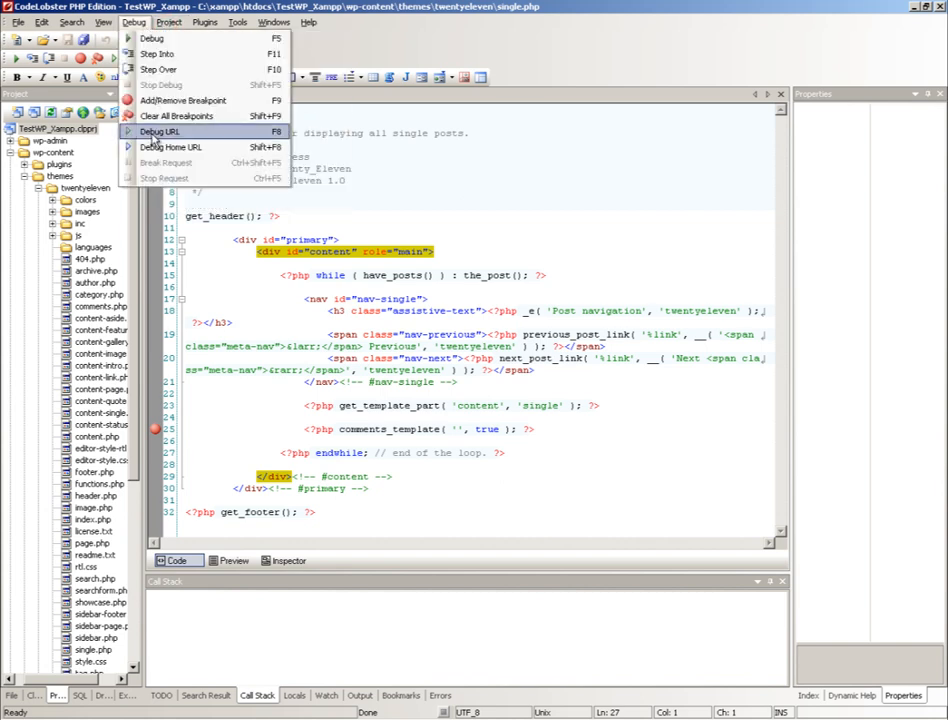
pyautogui.click(222, 150)
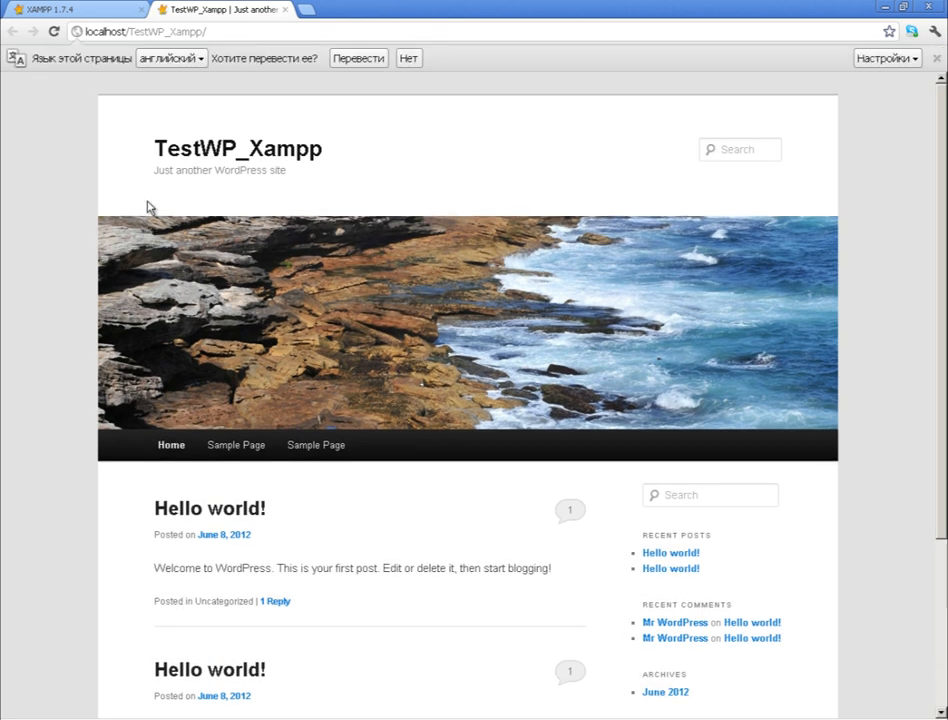
# Step: Open the Hello world! post under Recent Posts, hitting the single.php line 25 breakpoint
pyautogui.click(650, 554)
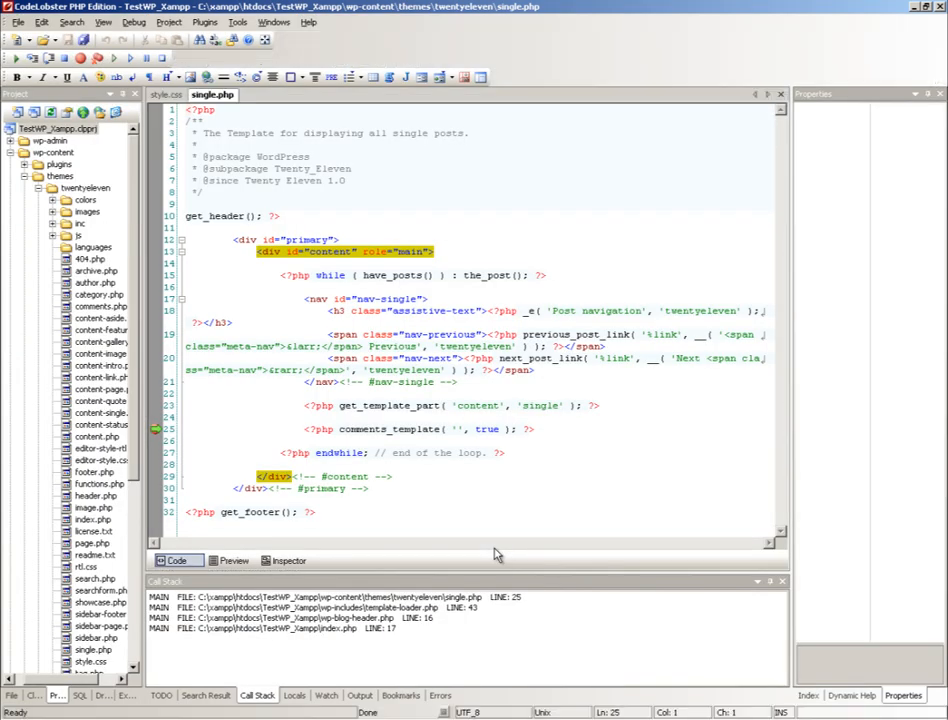
# Step: Walk the call stack through index.php line 17, wp-blog-header.php and template-loader.php
pyautogui.click(382, 629)
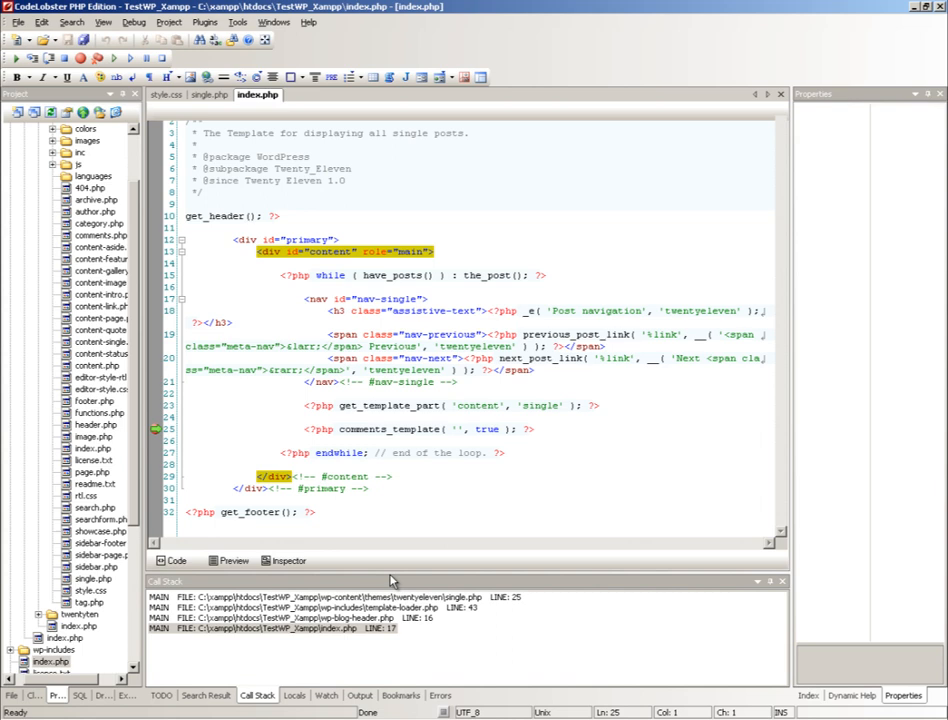
pyautogui.press('F7')
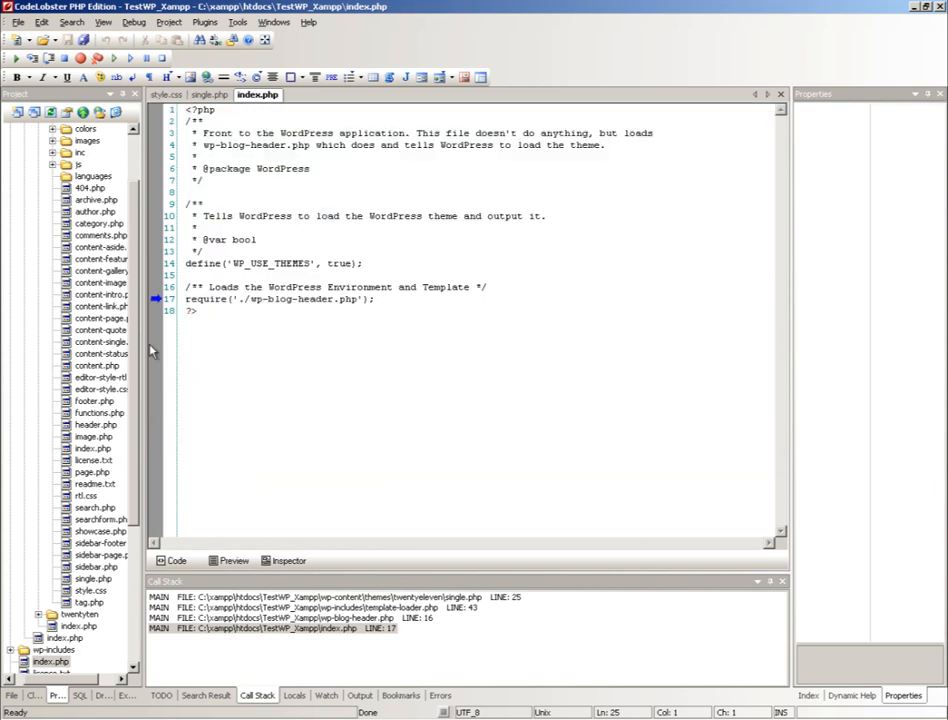
pyautogui.click(180, 298)
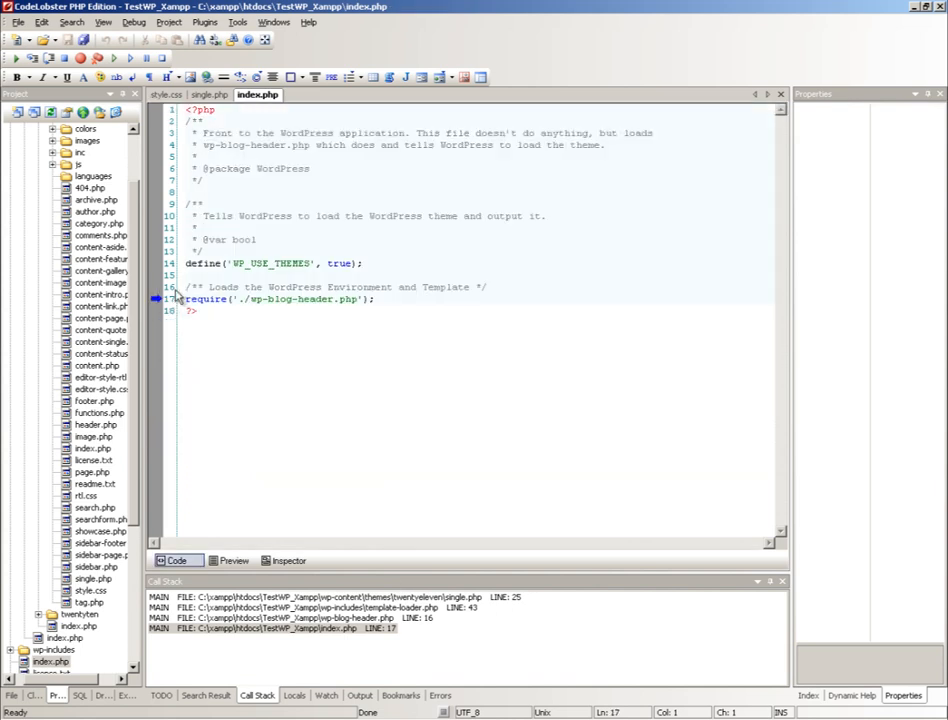
pyautogui.click(278, 618)
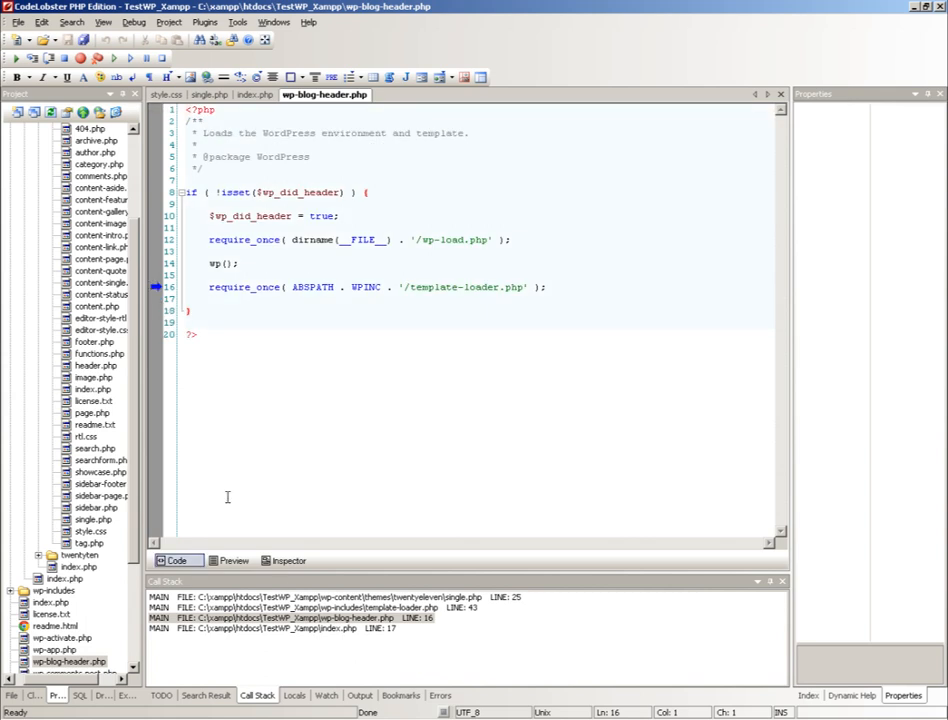
pyautogui.click(313, 608)
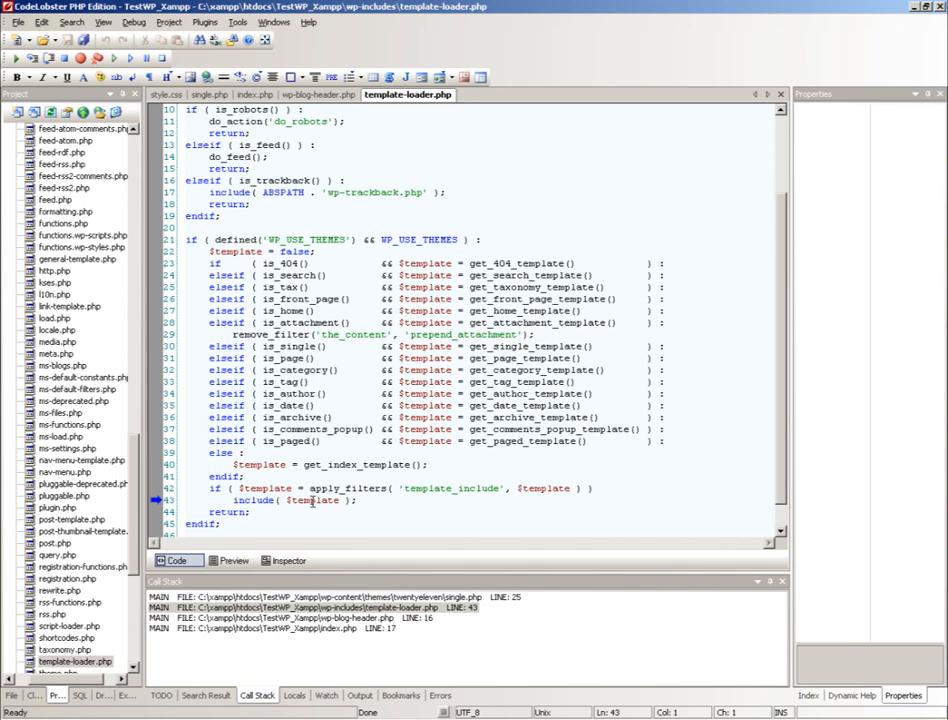
# Step: Check the value of $template on line 43, then jump to the single.php calling frame
pyautogui.click(313, 500)
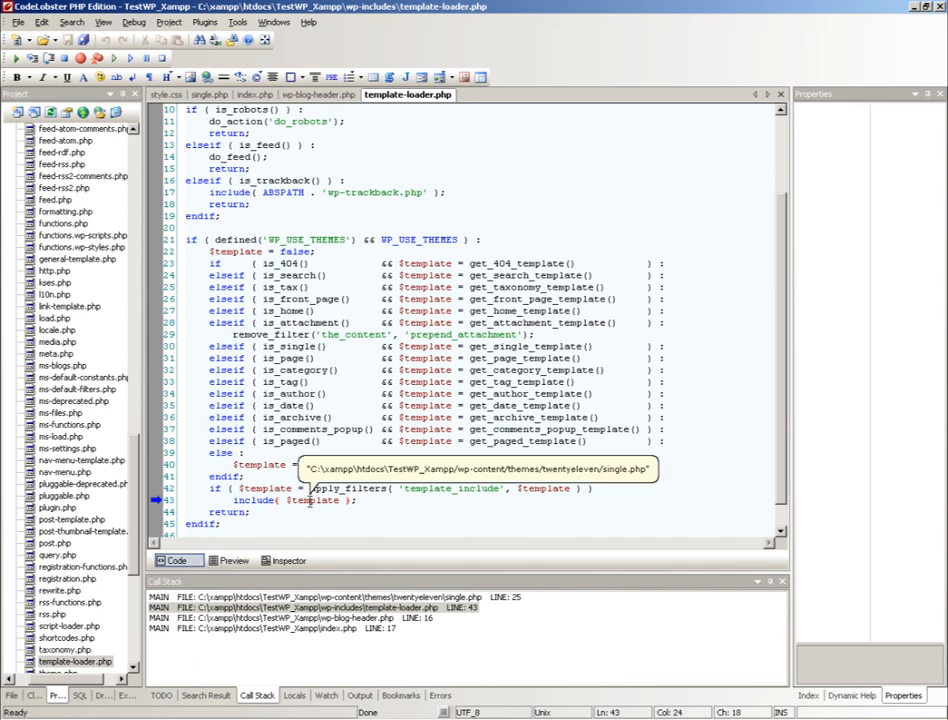
pyautogui.doubleClick(294, 597)
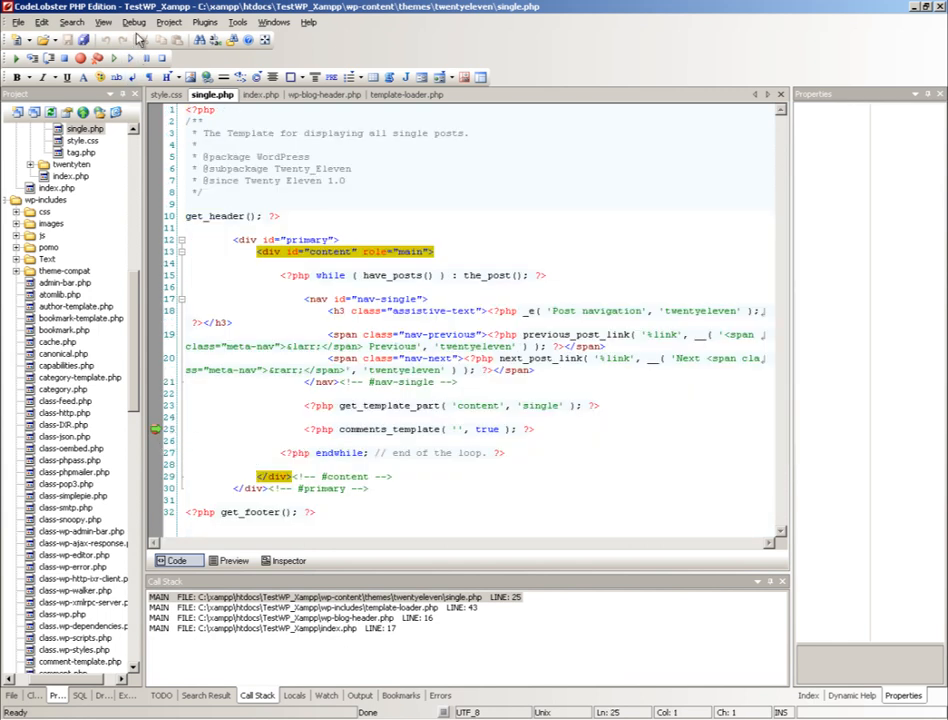
# Step: Step over line 25 of single.php so execution pauses at line 27
pyautogui.click(134, 22)
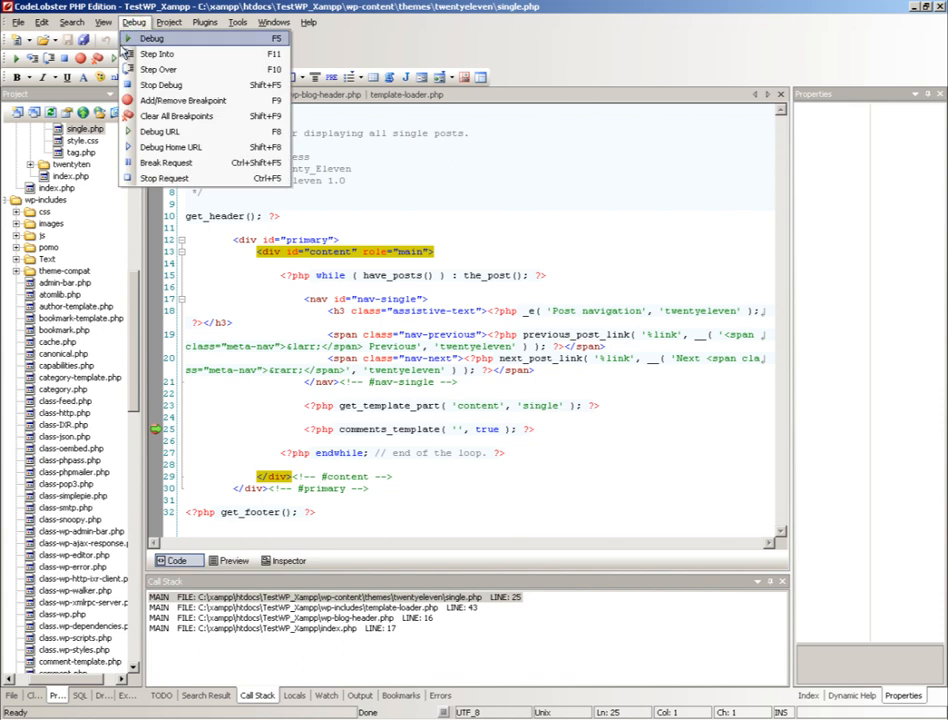
pyautogui.click(203, 70)
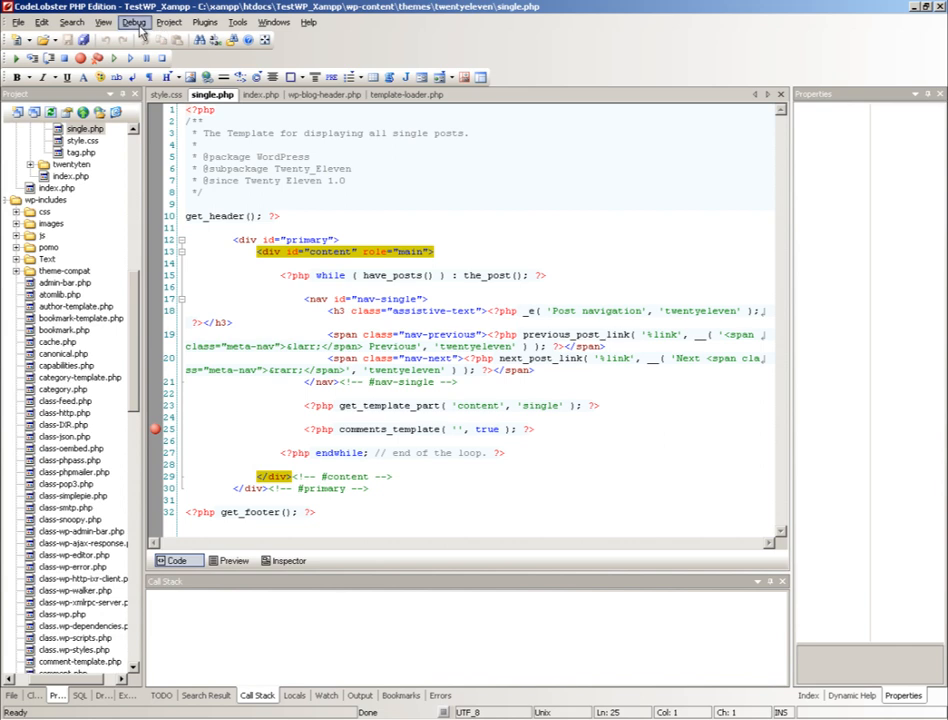
# Step: Step into have_posts so the debugger pauses at query.php line 744
pyautogui.click(134, 22)
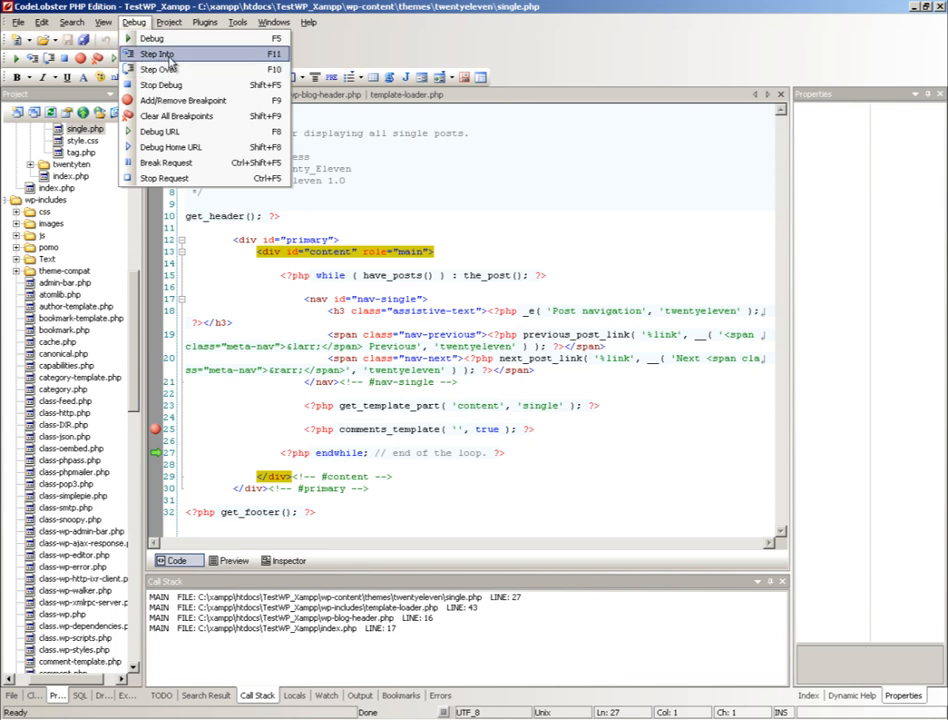
pyautogui.click(157, 54)
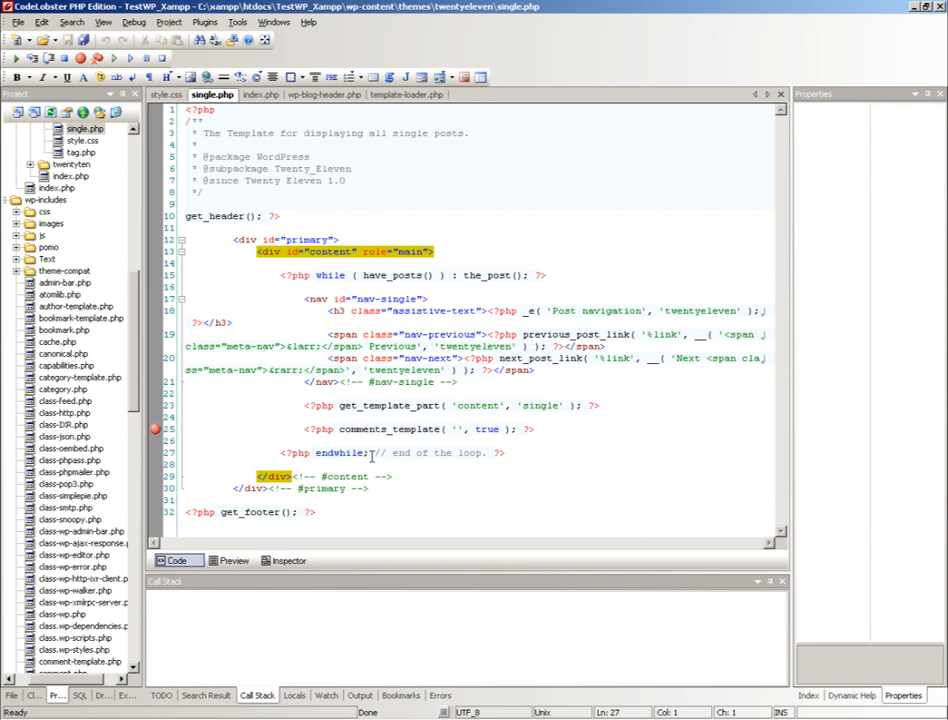
pyautogui.hotkey('ctrl', 'Tab')
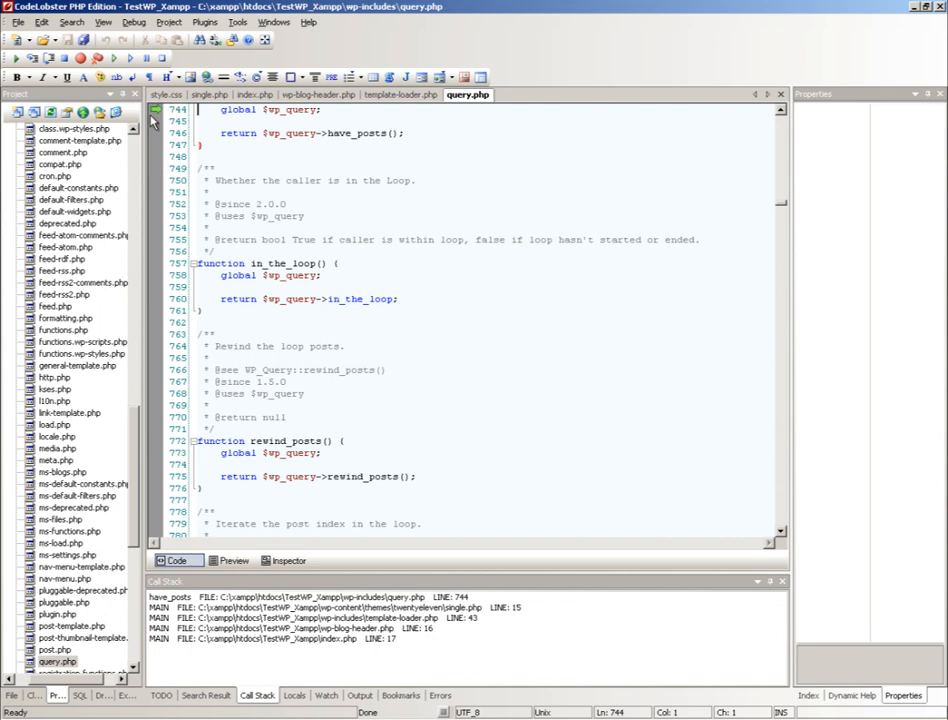
# Step: Examine $wp_query on line 744, then step to the return statement on line 746
pyautogui.click(292, 111)
pyautogui.scroll(3, 292, 150)
pyautogui.scroll(2, 292, 200)
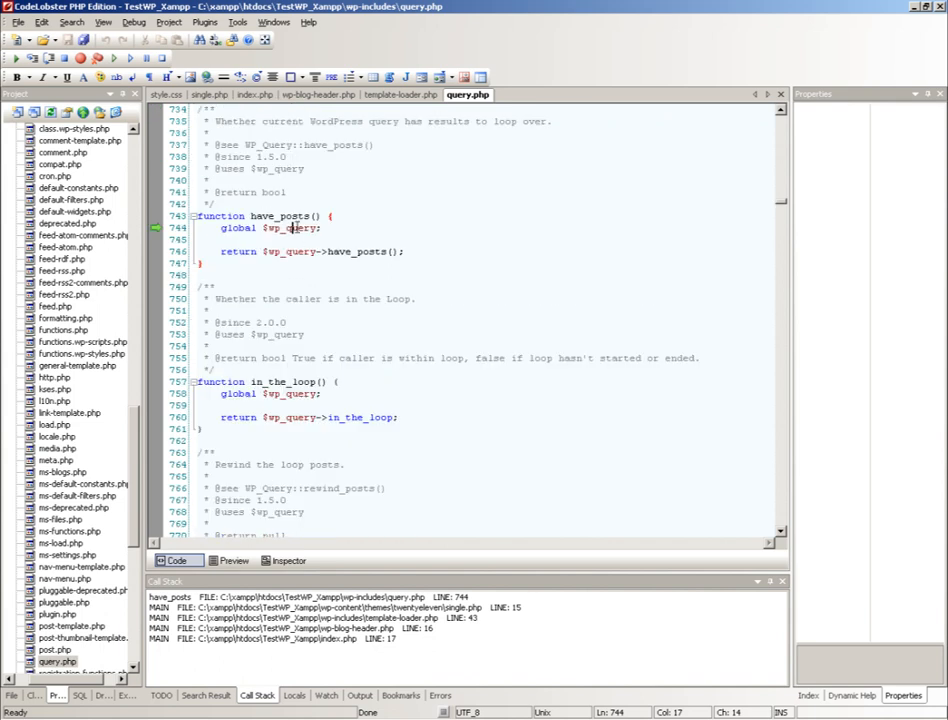
pyautogui.click(135, 22)
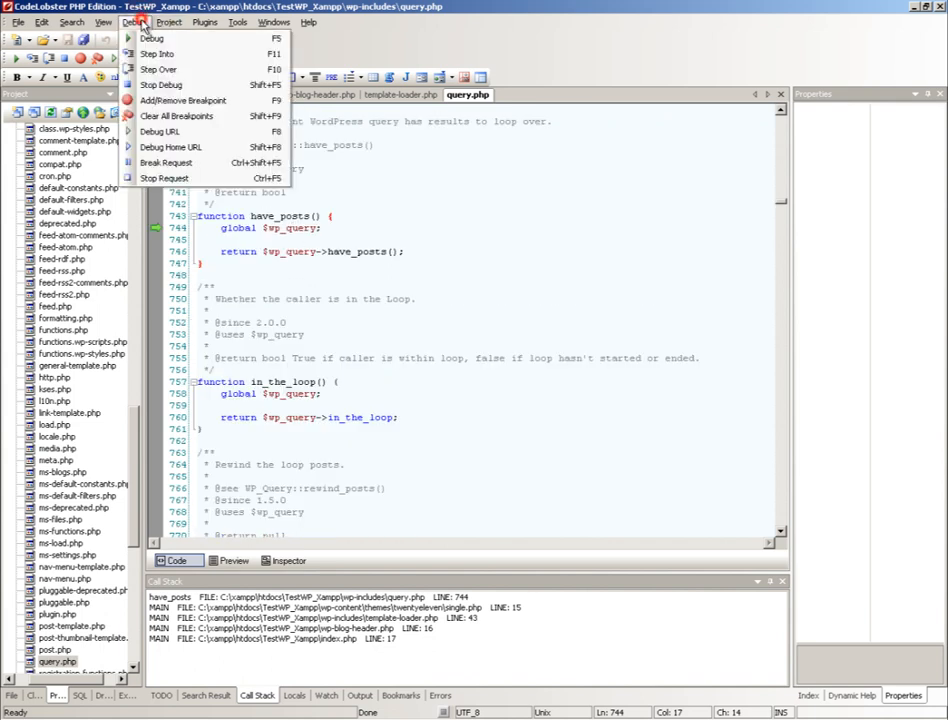
pyautogui.click(170, 56)
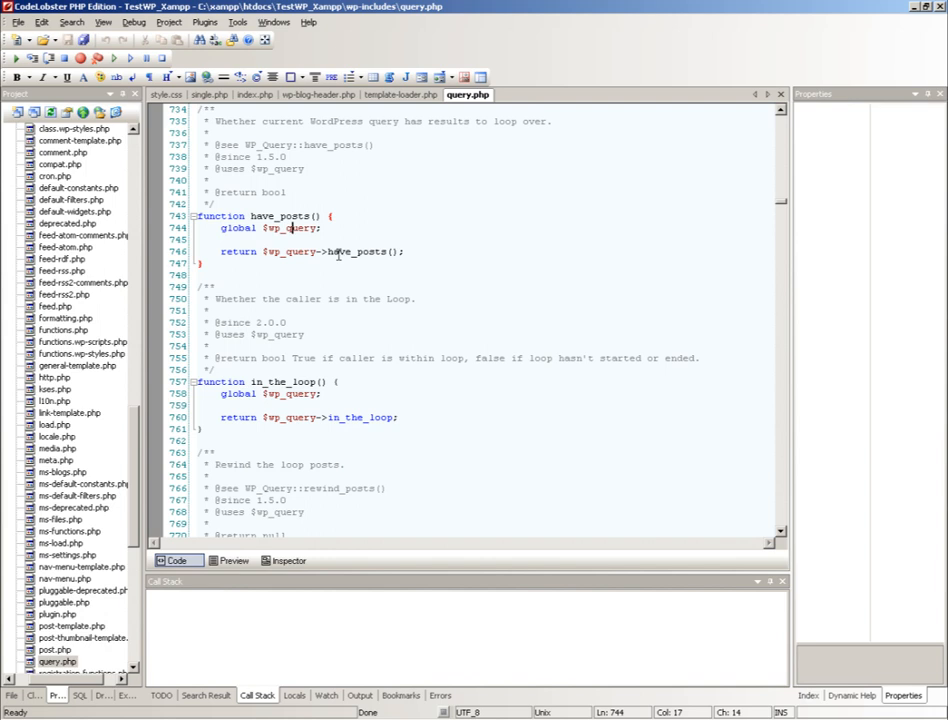
pyautogui.moveTo(356, 252)
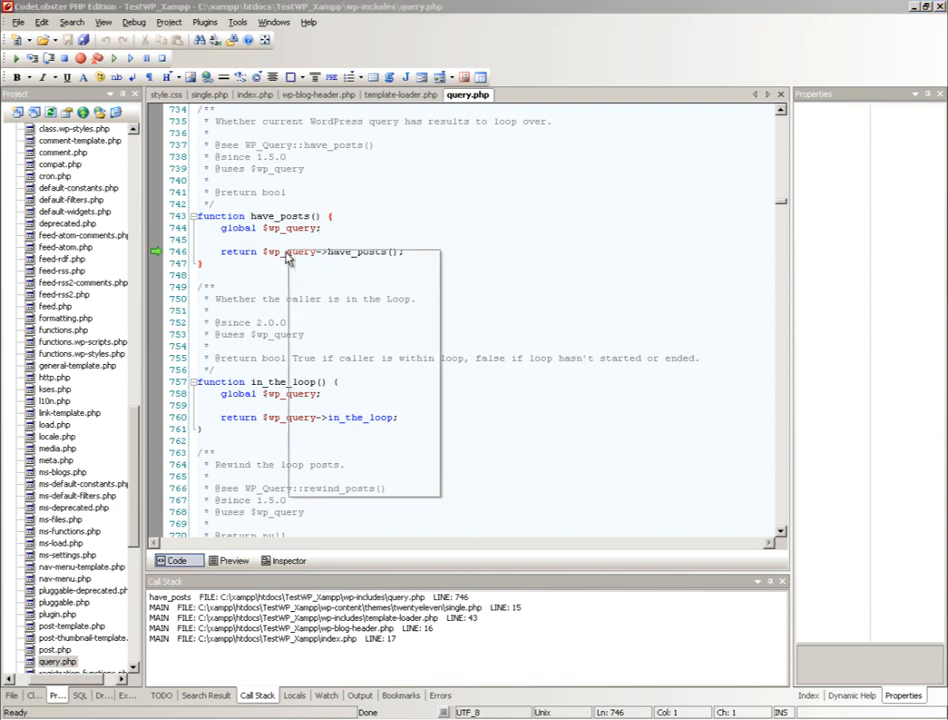
# Step: Add $wp_query to the watch list and expand it to show its WP_Query properties
pyautogui.rightClick(288, 252)
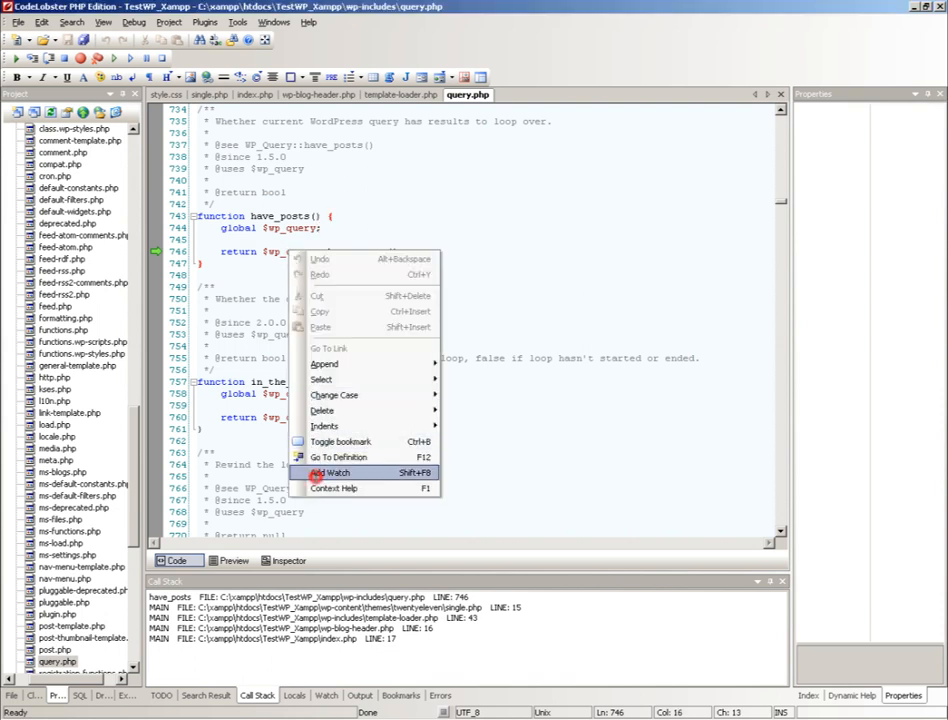
pyautogui.click(330, 472)
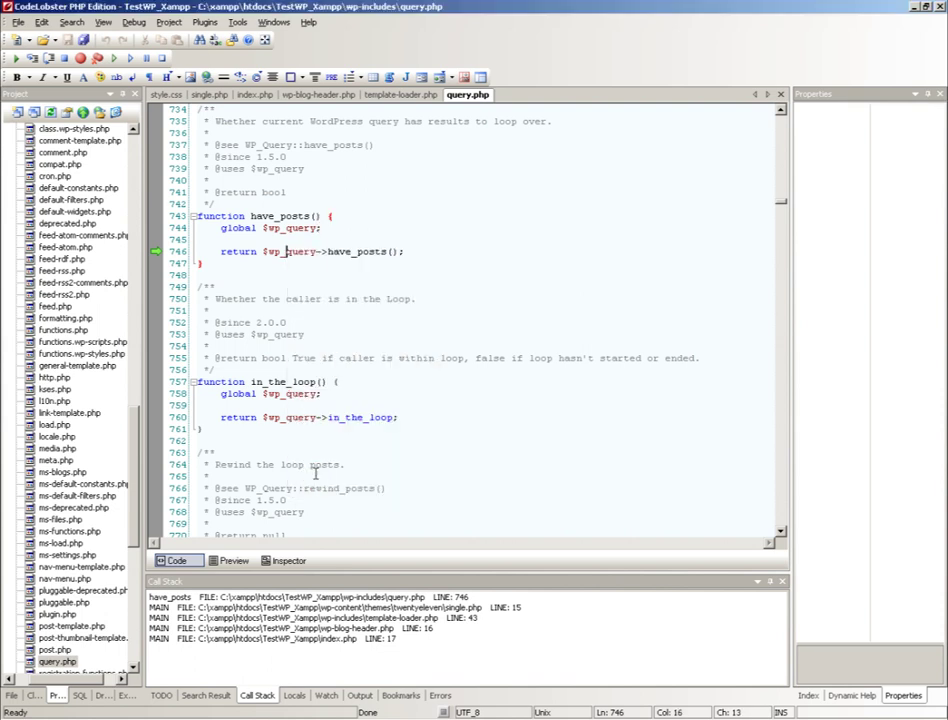
pyautogui.click(326, 695)
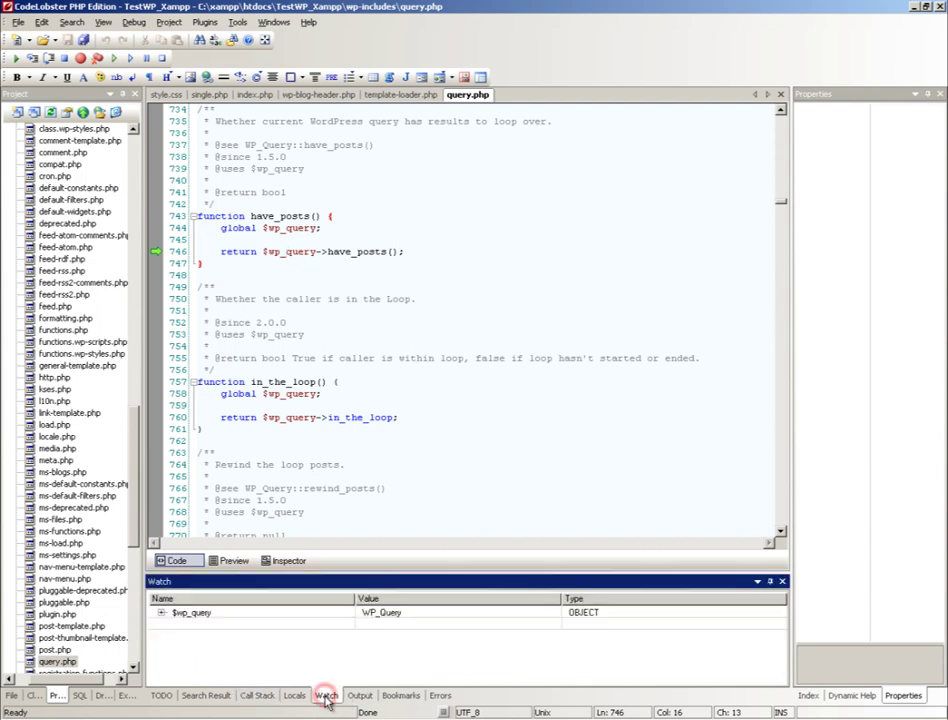
pyautogui.click(160, 613)
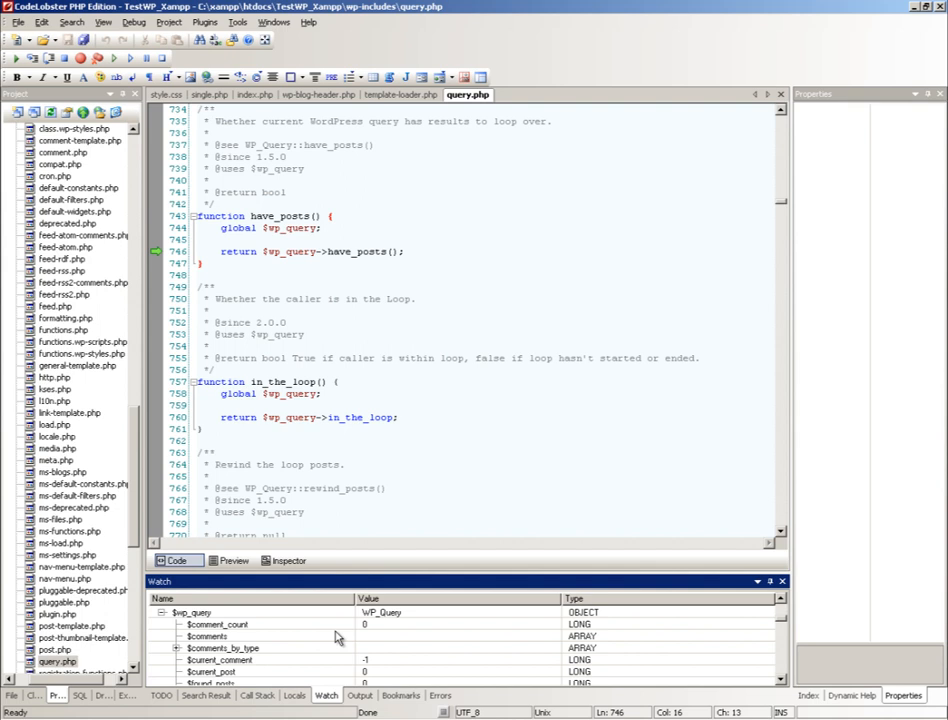
pyautogui.scroll(-5, 330, 640)
pyautogui.scroll(-5, 323, 637)
pyautogui.scroll(5, 323, 637)
# Step: Expand $GLOBALS in the Locals list, then minimize CodeLobster to show the desktop
pyautogui.click(294, 695)
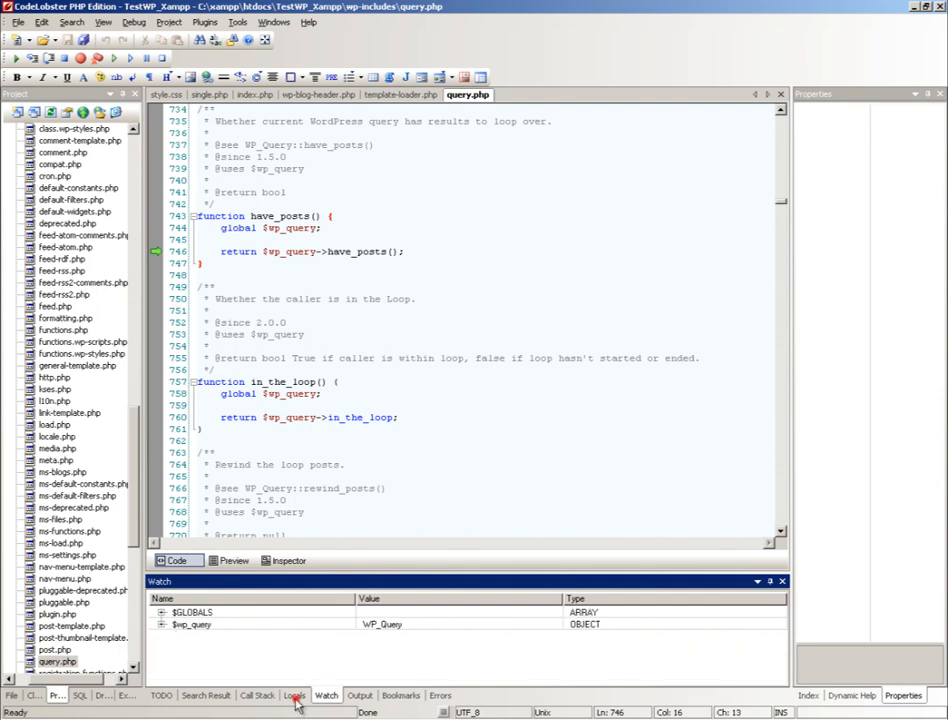
pyautogui.click(163, 612)
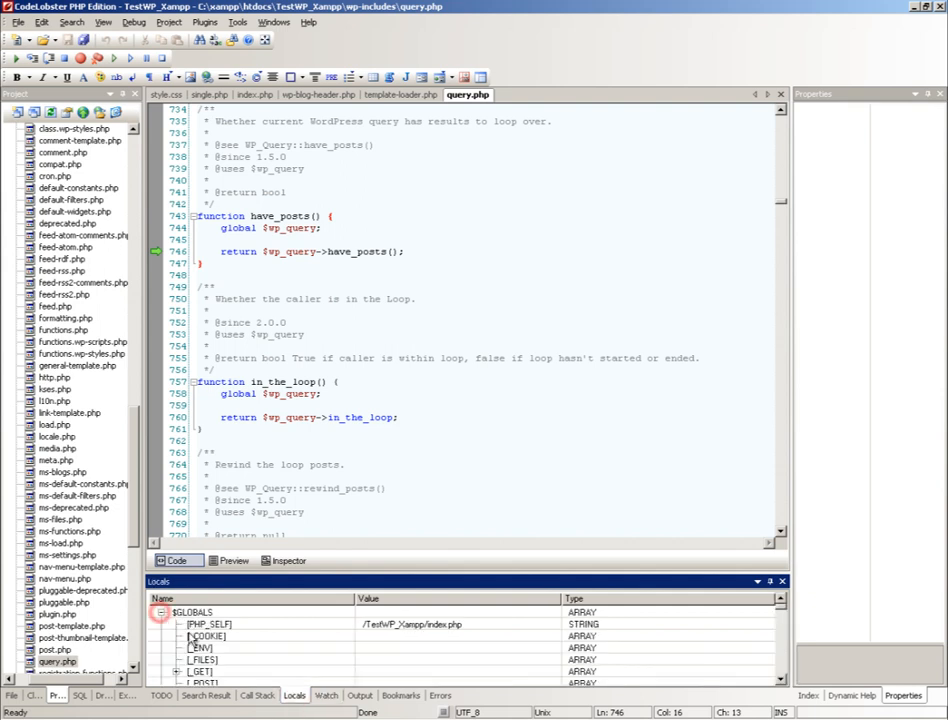
pyautogui.scroll(-5, 228, 640)
pyautogui.scroll(-5, 228, 640)
pyautogui.scroll(-5, 228, 640)
pyautogui.scroll(-5, 228, 640)
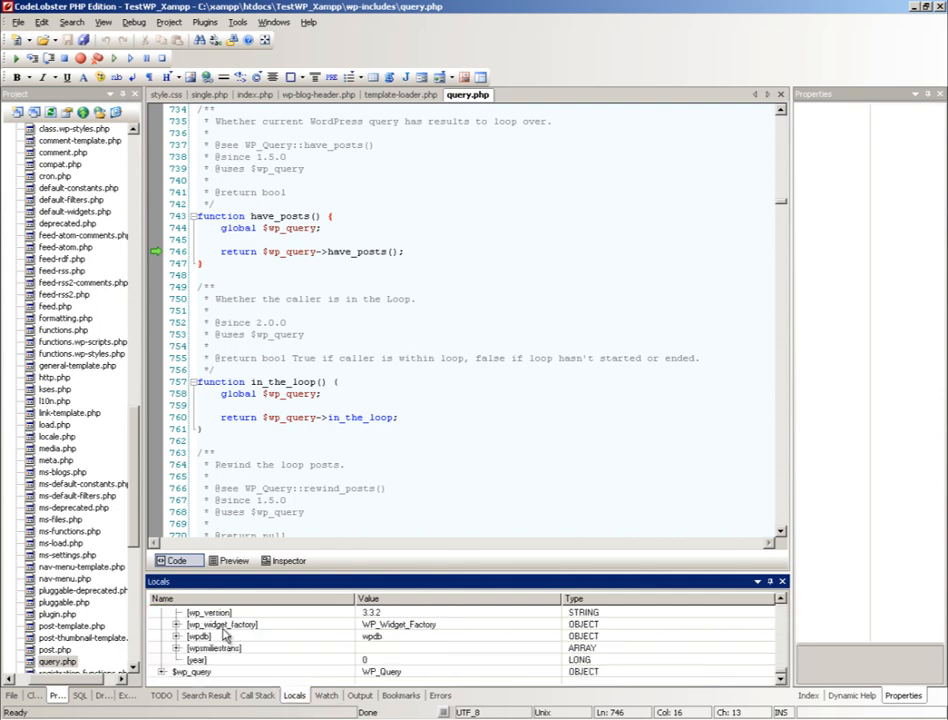
pyautogui.scroll(5, 225, 636)
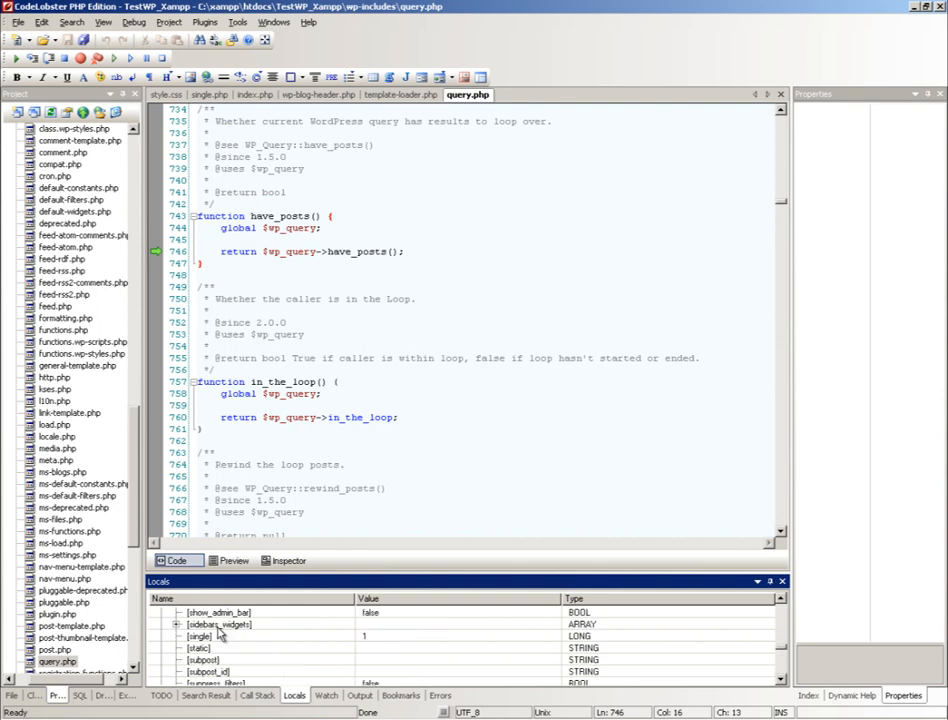
pyautogui.scroll(5, 220, 634)
pyautogui.scroll(5, 215, 632)
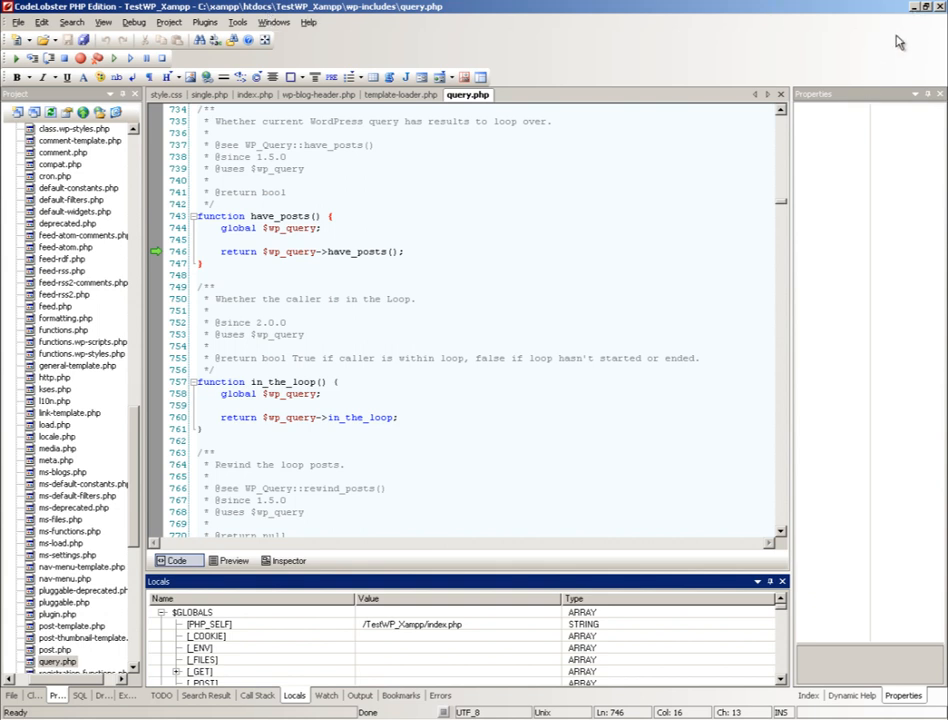
pyautogui.click(922, 7)
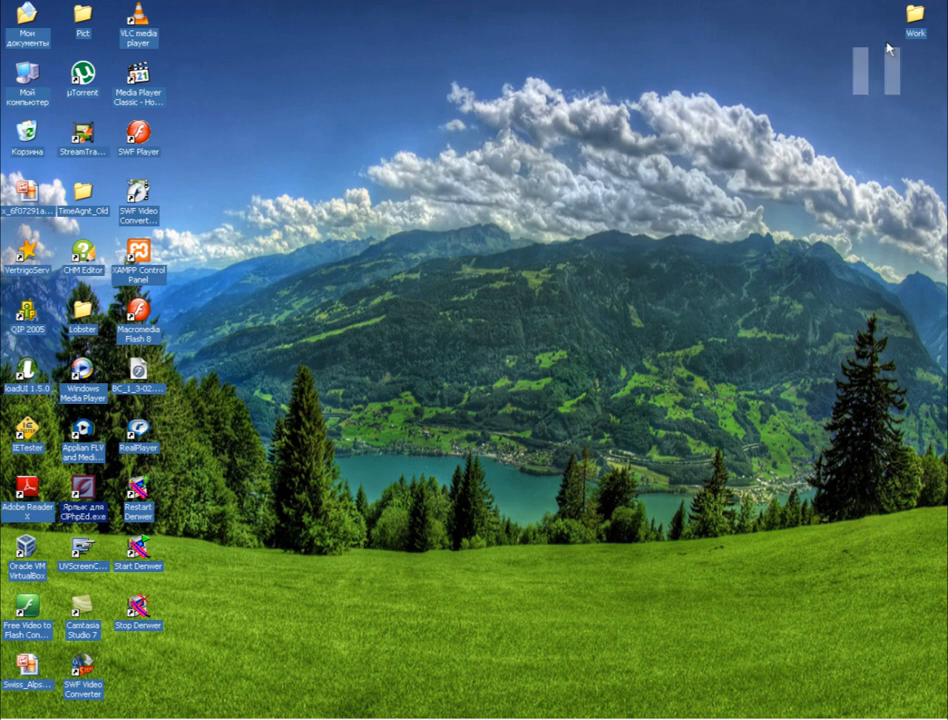